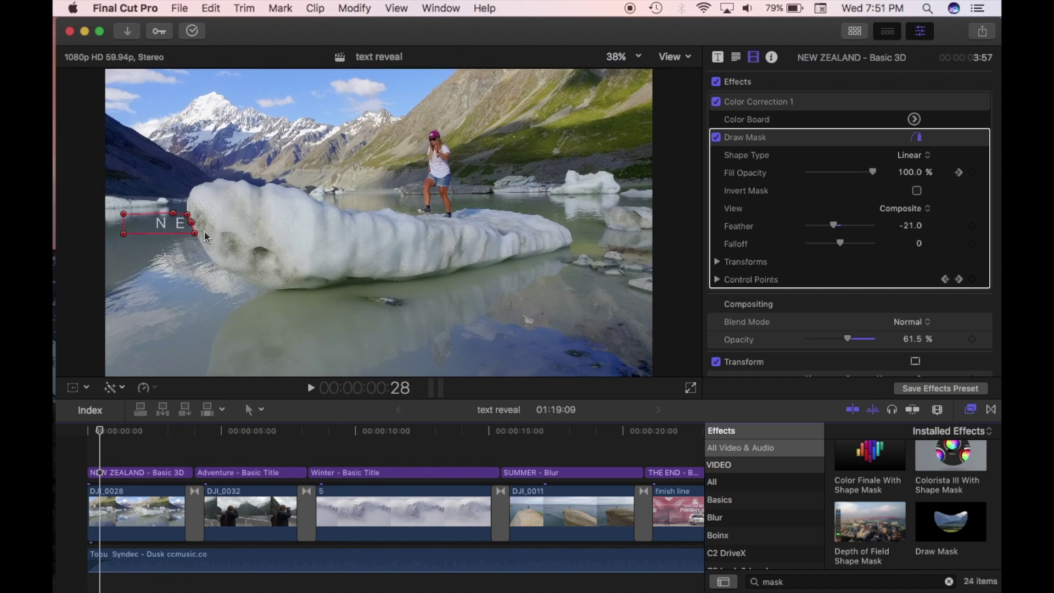
# - Add a control point to the title mask, then switch Draw Mask off and back on to compare
pyautogui.click(187, 213)
pyautogui.click(129, 474)
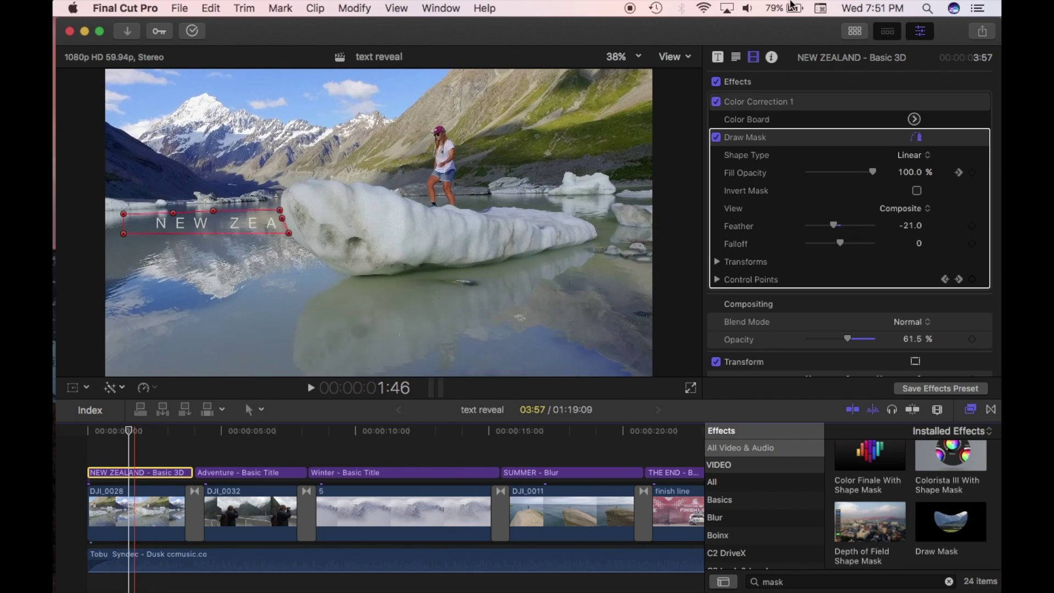
pyautogui.click(717, 137)
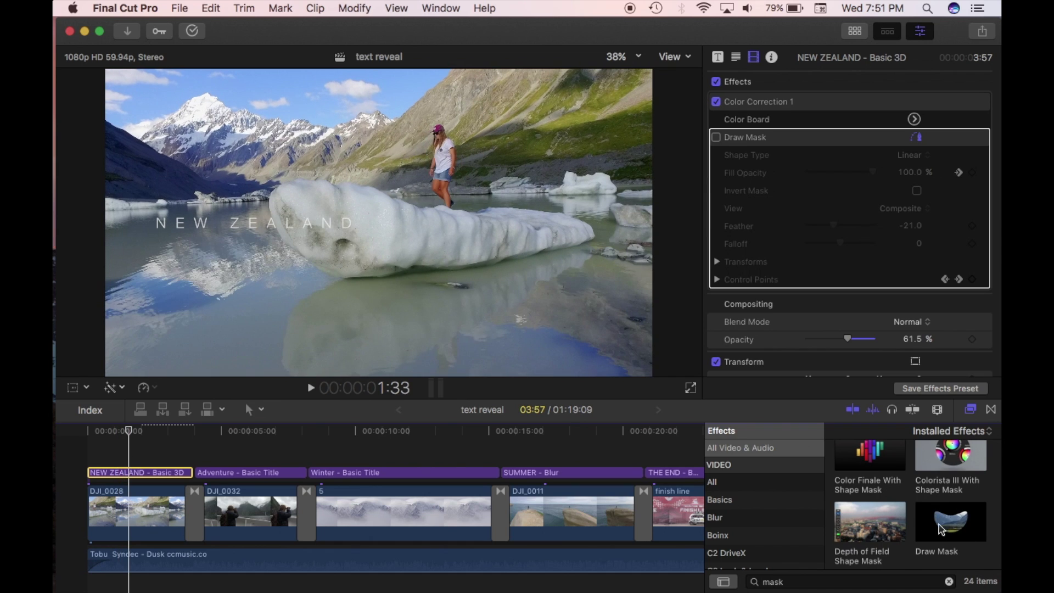
pyautogui.click(717, 138)
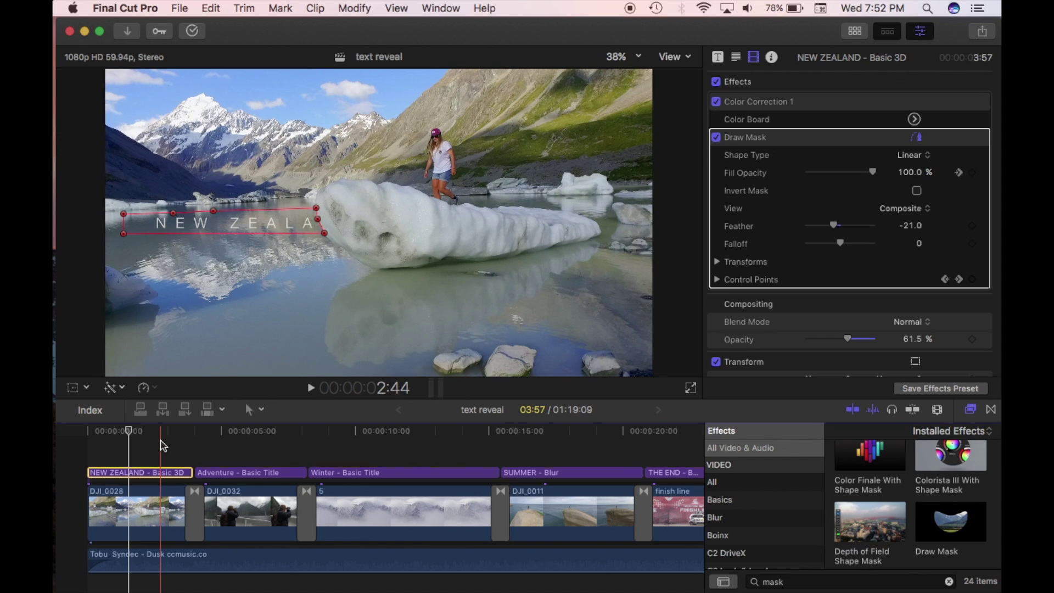
pyautogui.hscroll(1, 165, 446)
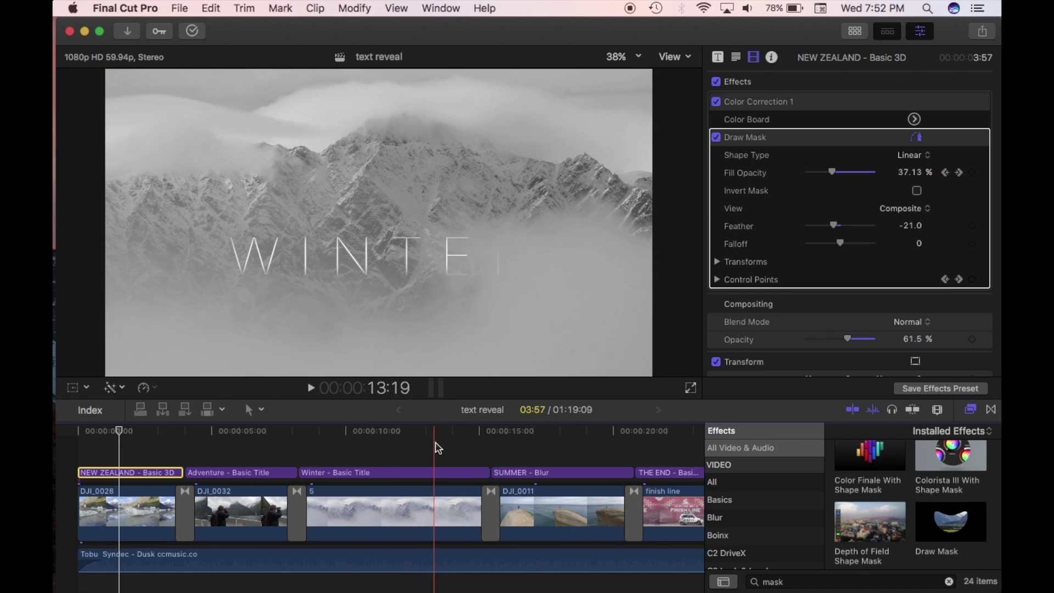
pyautogui.hscroll(5, 439, 448)
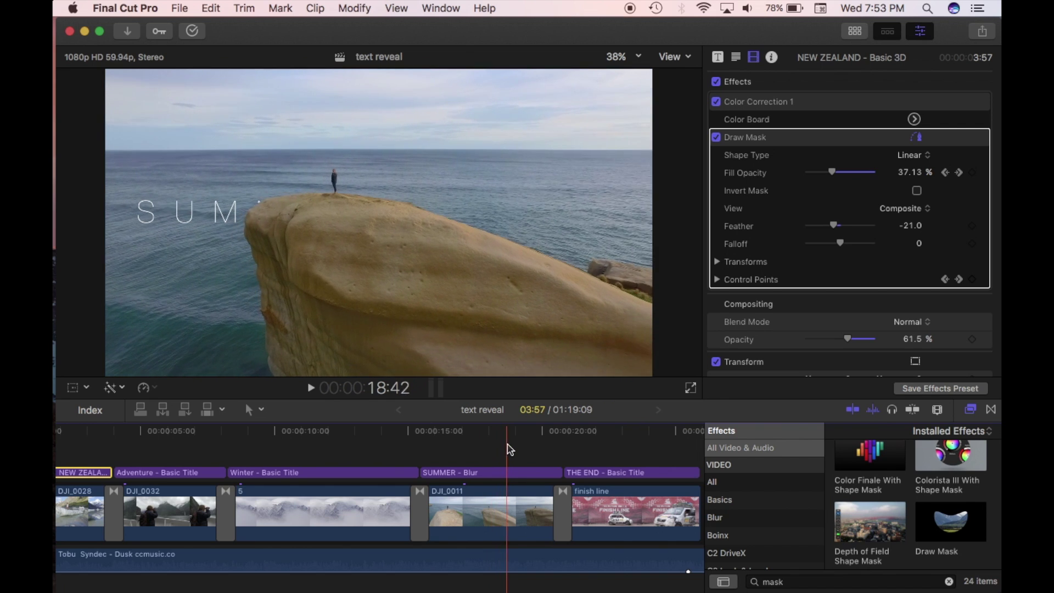
pyautogui.hscroll(5, 552, 450)
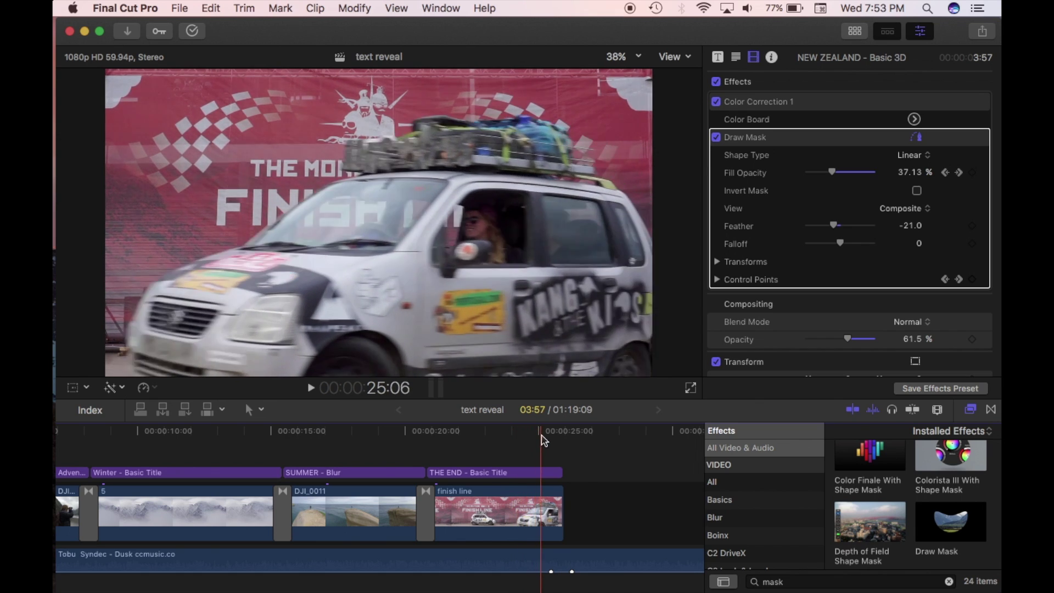
pyautogui.hscroll(-5, 370, 466)
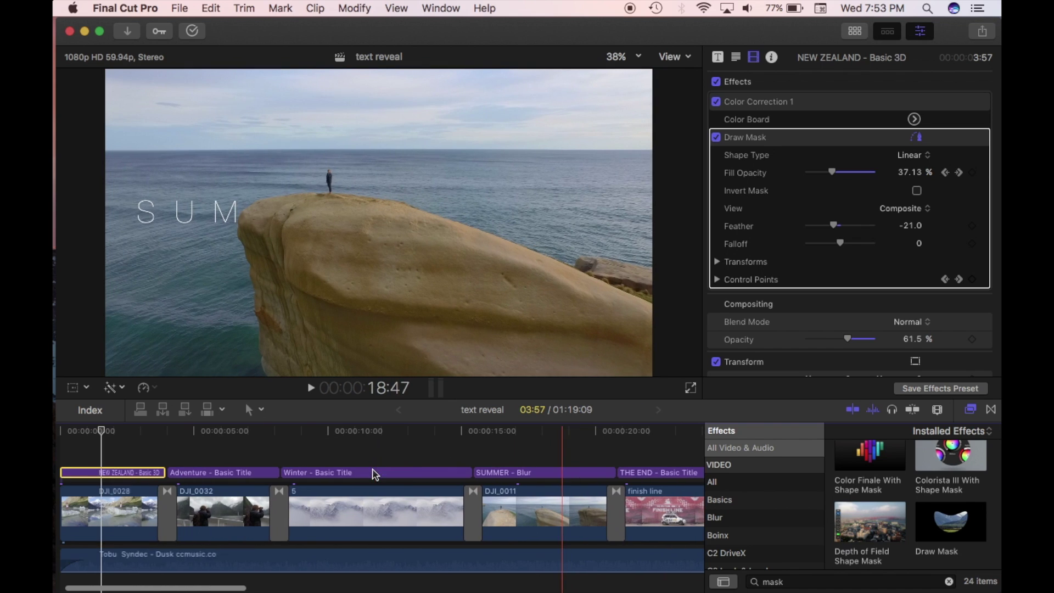
pyautogui.hscroll(-2, 224, 466)
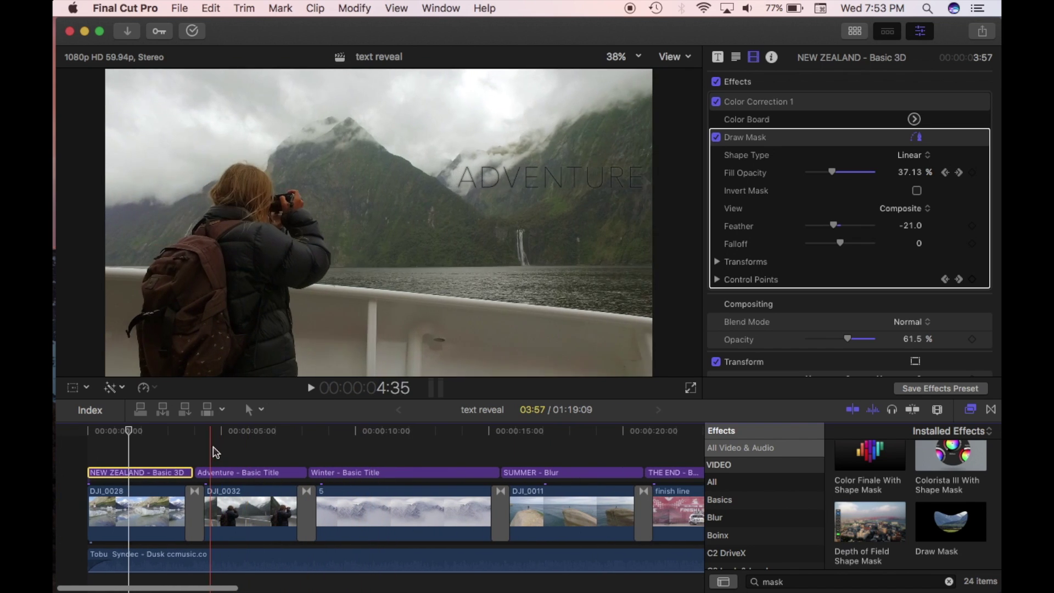
pyautogui.hscroll(8, 319, 452)
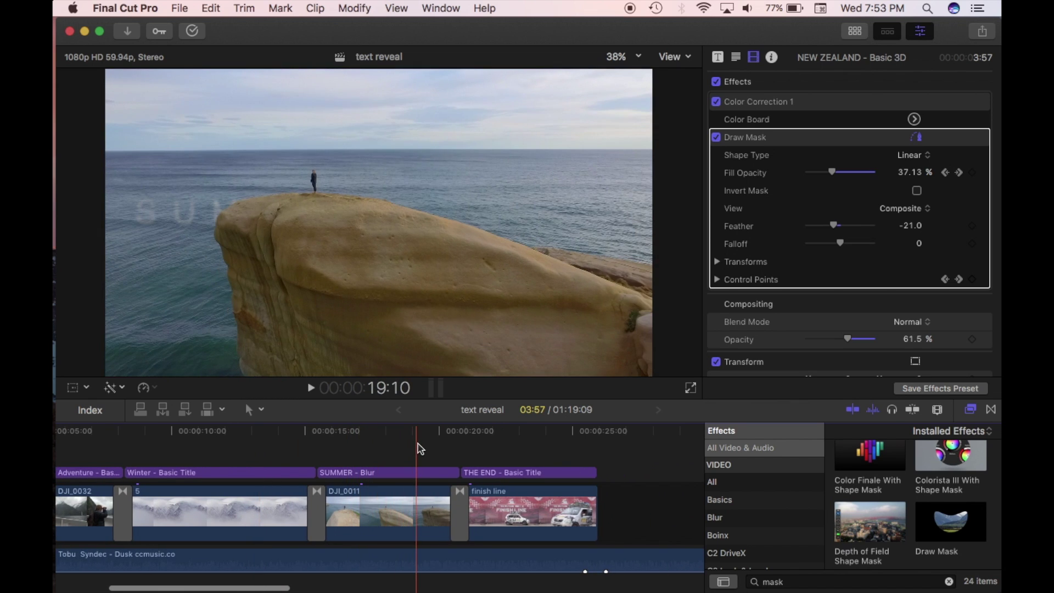
pyautogui.hscroll(1, 420, 450)
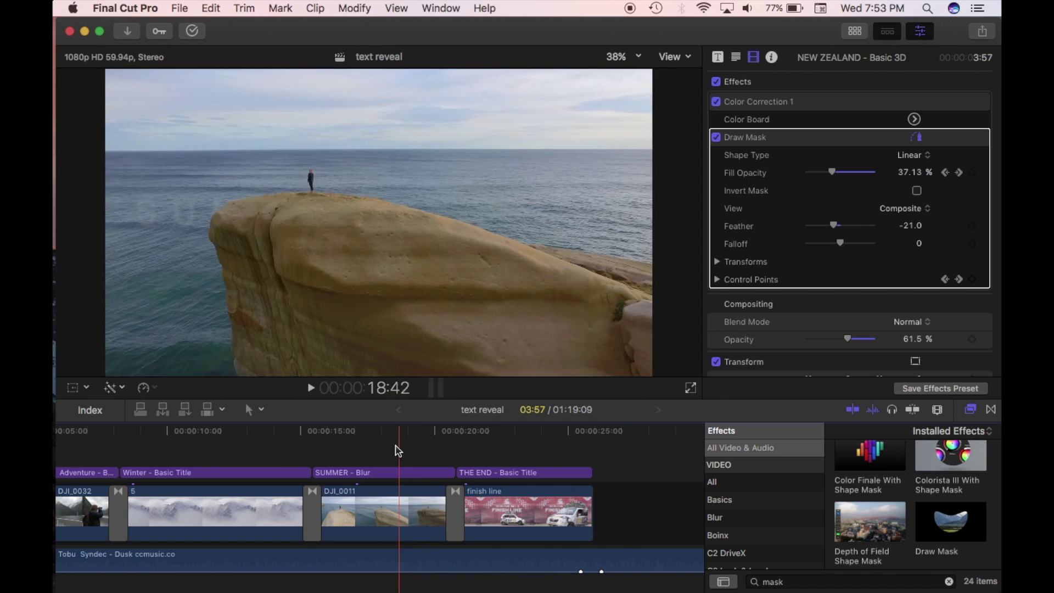
# - Paste a copy of glacier clip DJI_0028 after the finish line clip and play it back
pyautogui.click(467, 431)
pyautogui.hscroll(-5, 467, 432)
pyautogui.hscroll(-10, 470, 433)
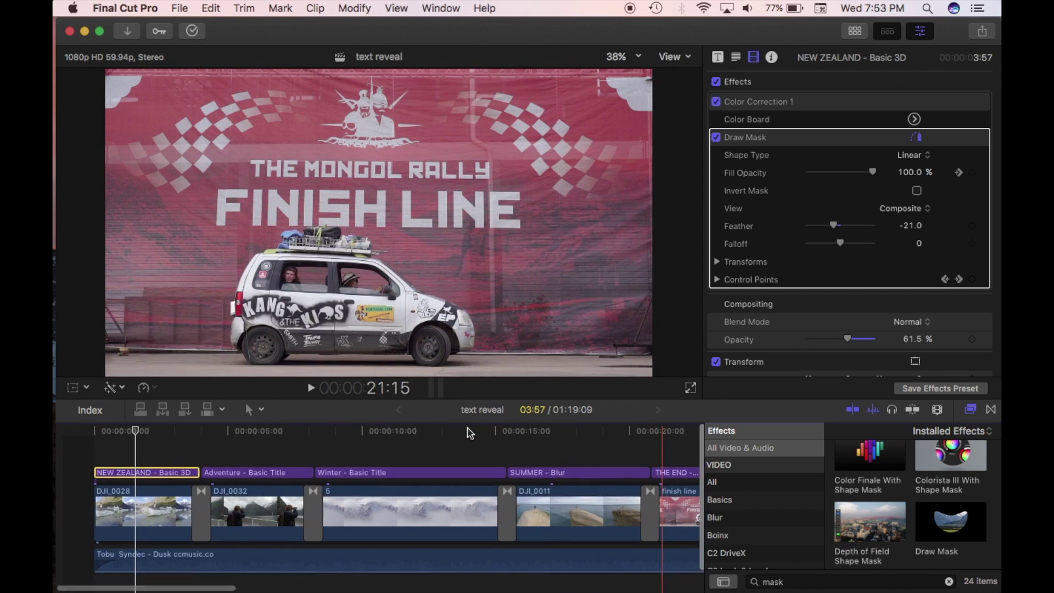
pyautogui.click(132, 516)
pyautogui.hscroll(10, 323, 447)
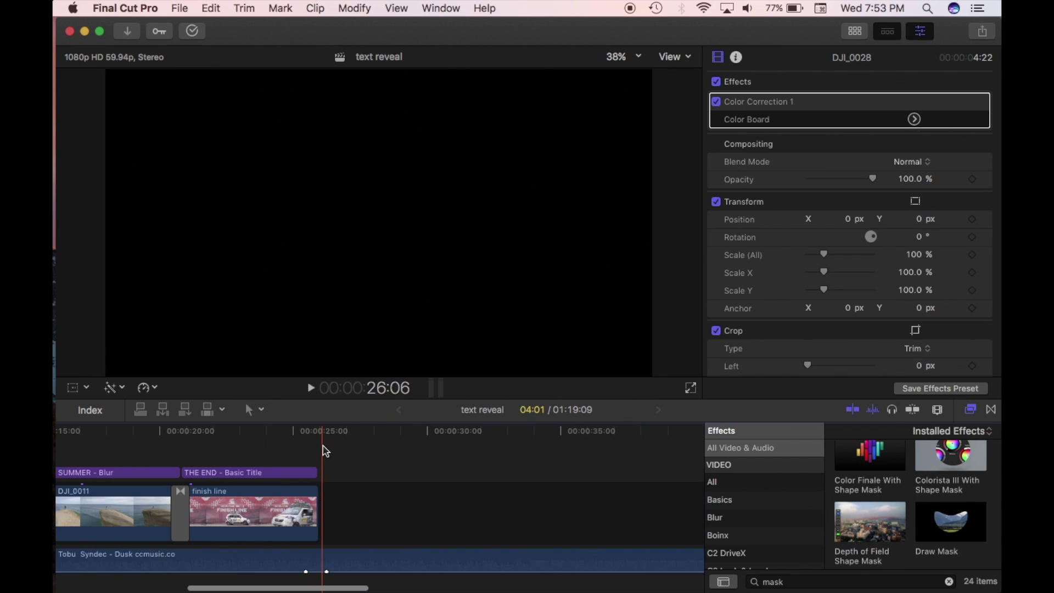
pyautogui.press('super+z')
pyautogui.press('super+z')
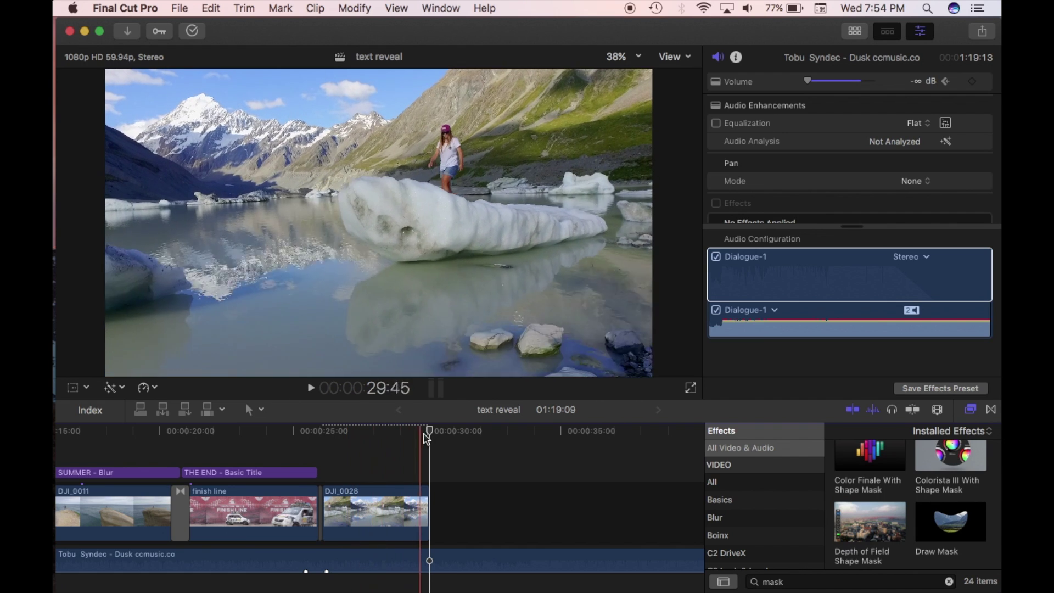
pyautogui.press('space')
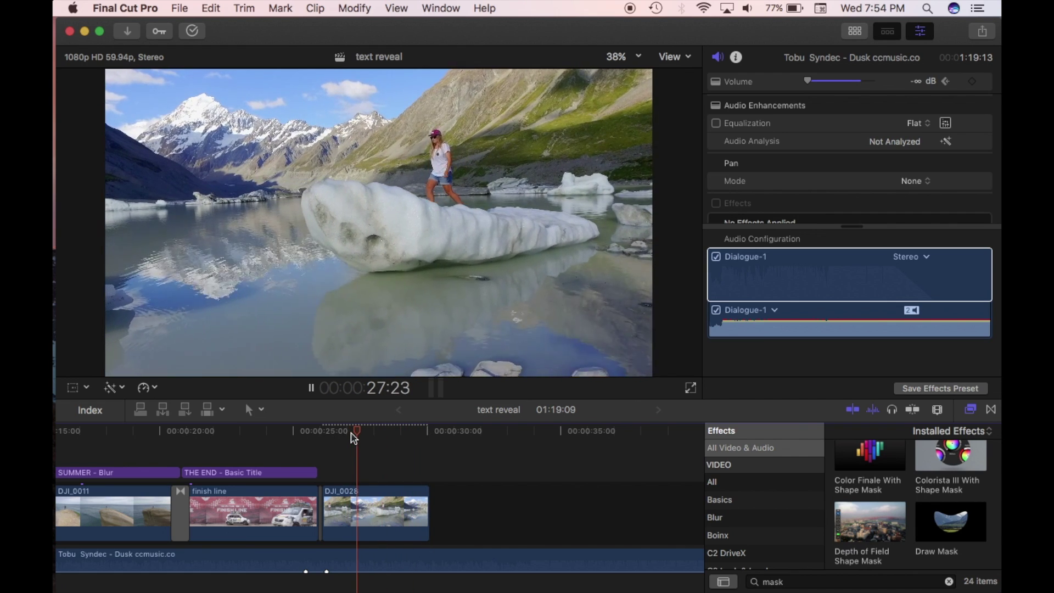
pyautogui.press('space')
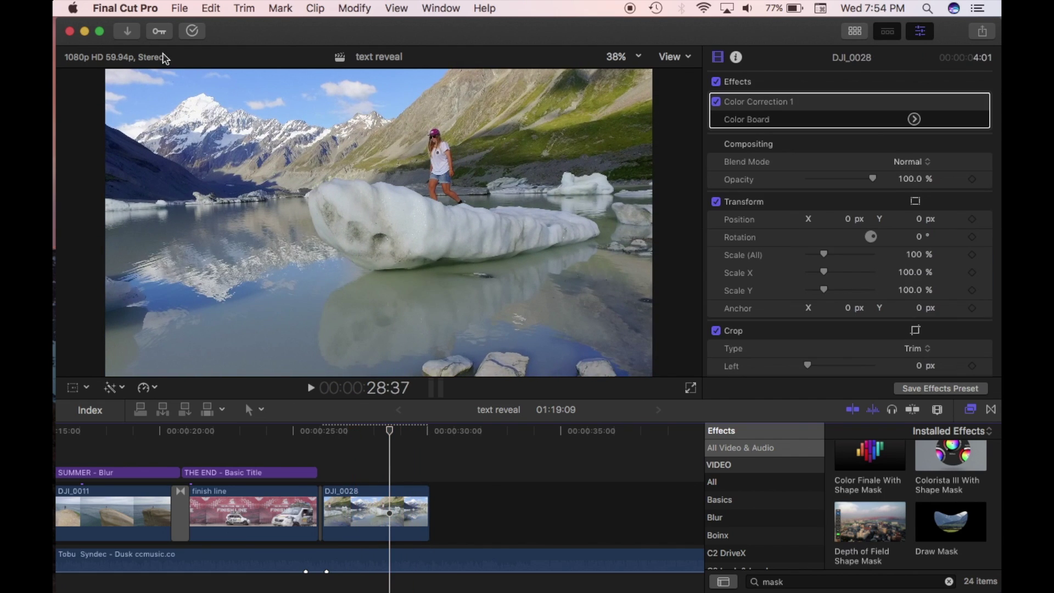
pyautogui.press('alt+super+1')
# - Add a Basic Title above DJI_0028 reading NEW ZEALAND in spaced Minimal-style capitals, positioned in frame
pyautogui.scroll(-2, 296, 275)
pyautogui.scroll(2, 296, 276)
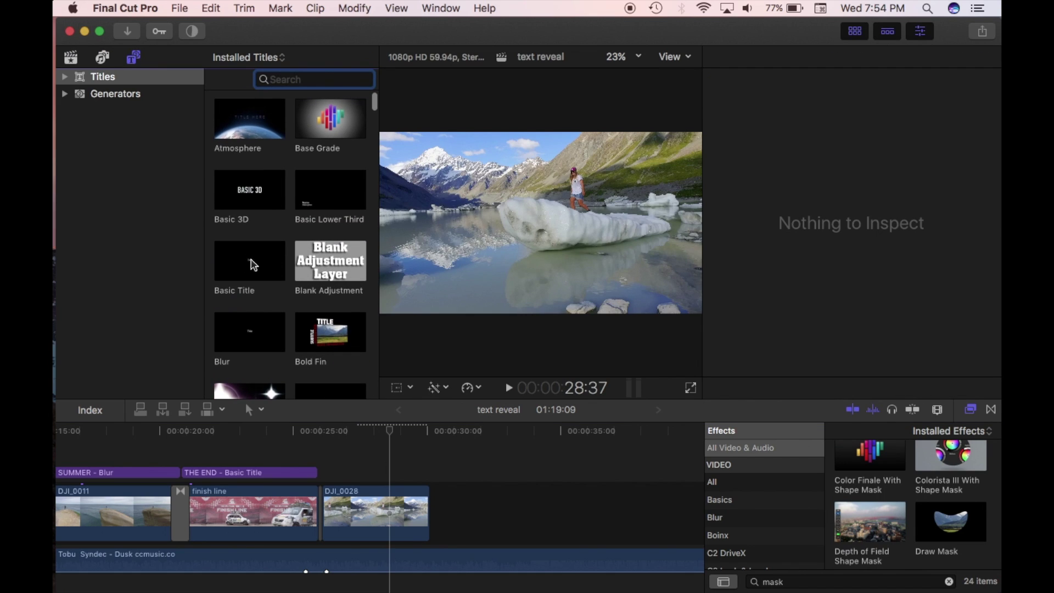
pyautogui.moveTo(252, 259); pyautogui.dragTo(326, 472)
pyautogui.click(854, 33)
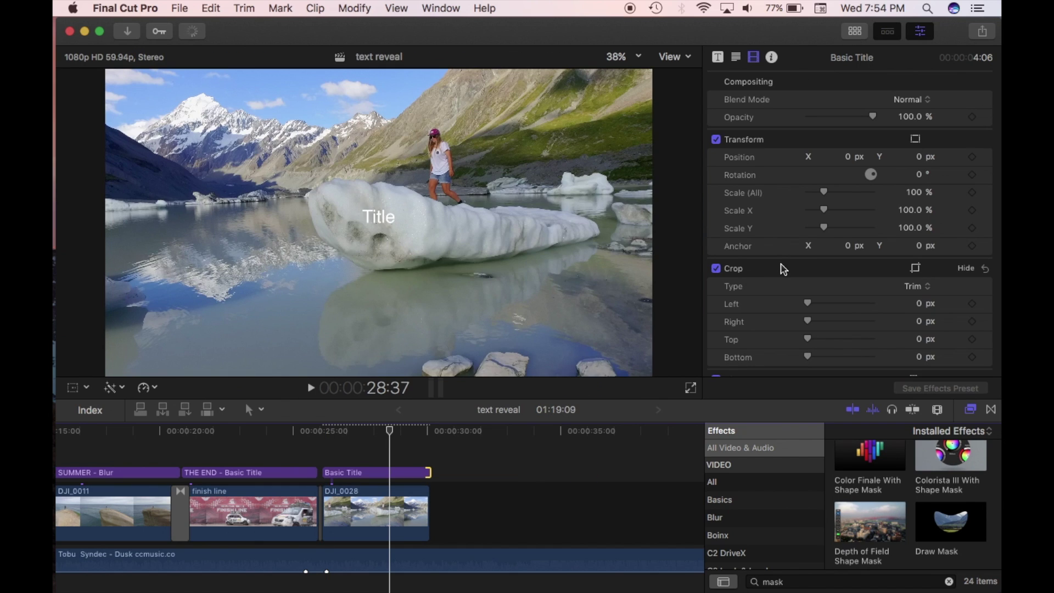
pyautogui.click(365, 473)
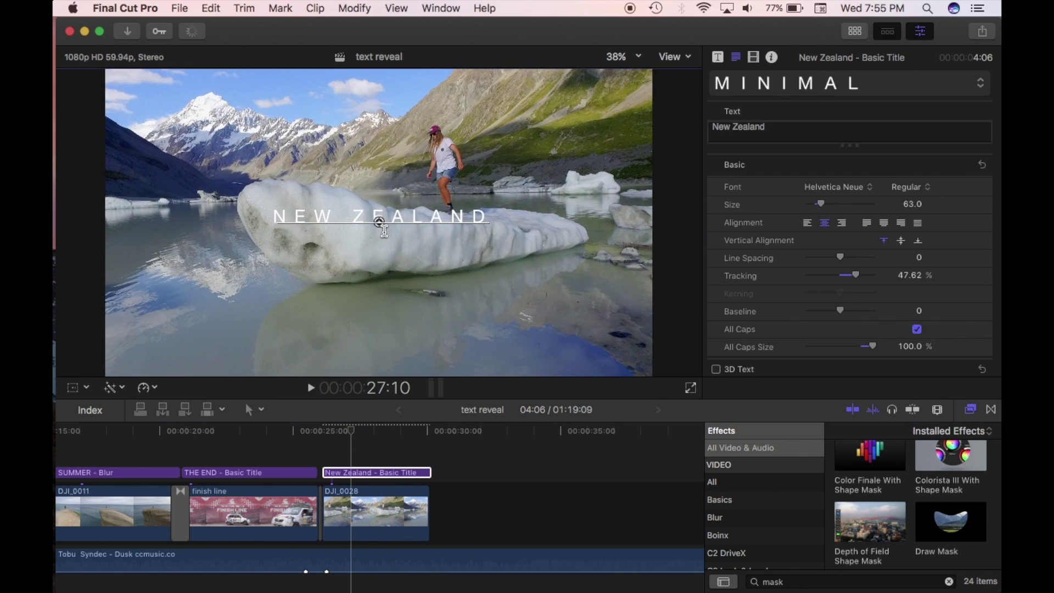
pyautogui.moveTo(380, 221); pyautogui.dragTo(348, 238)
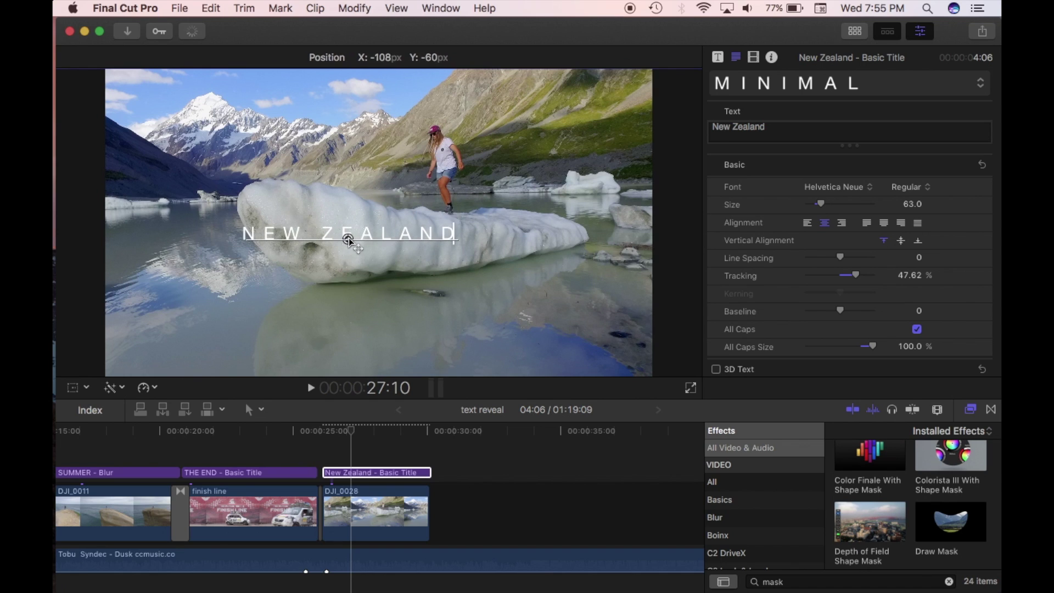
pyautogui.hscroll(-2, 362, 455)
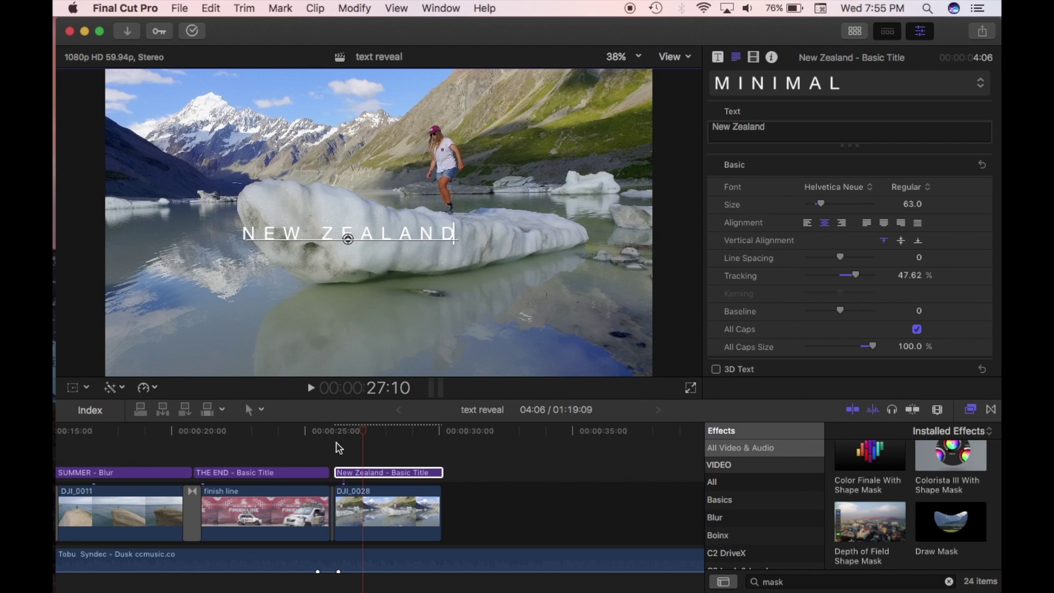
pyautogui.click(336, 444)
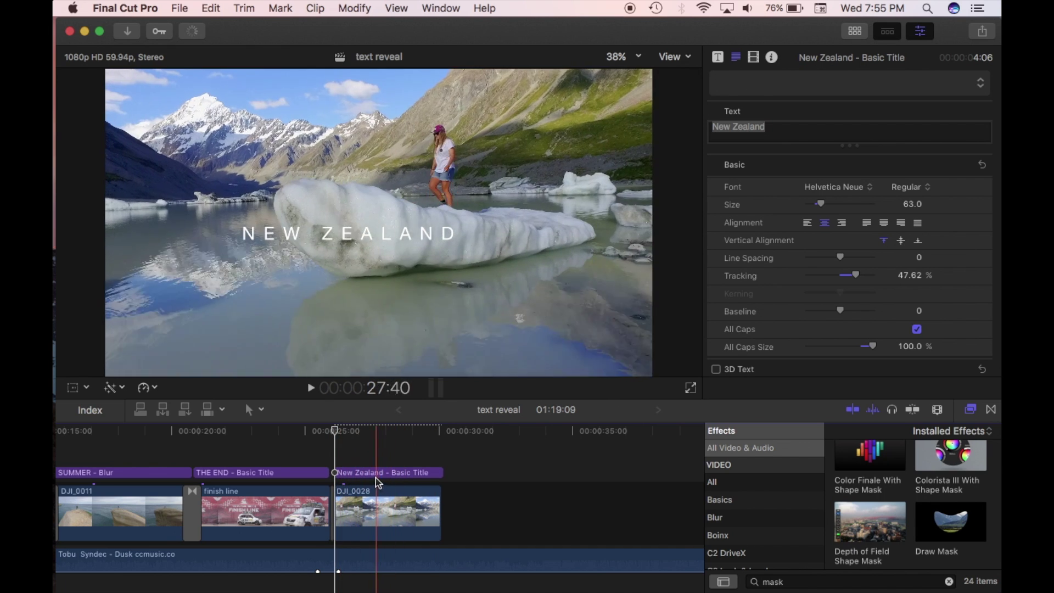
# - Trim the NEW ZEALAND title's end to line up with the end of DJI_0028
pyautogui.click(311, 225)
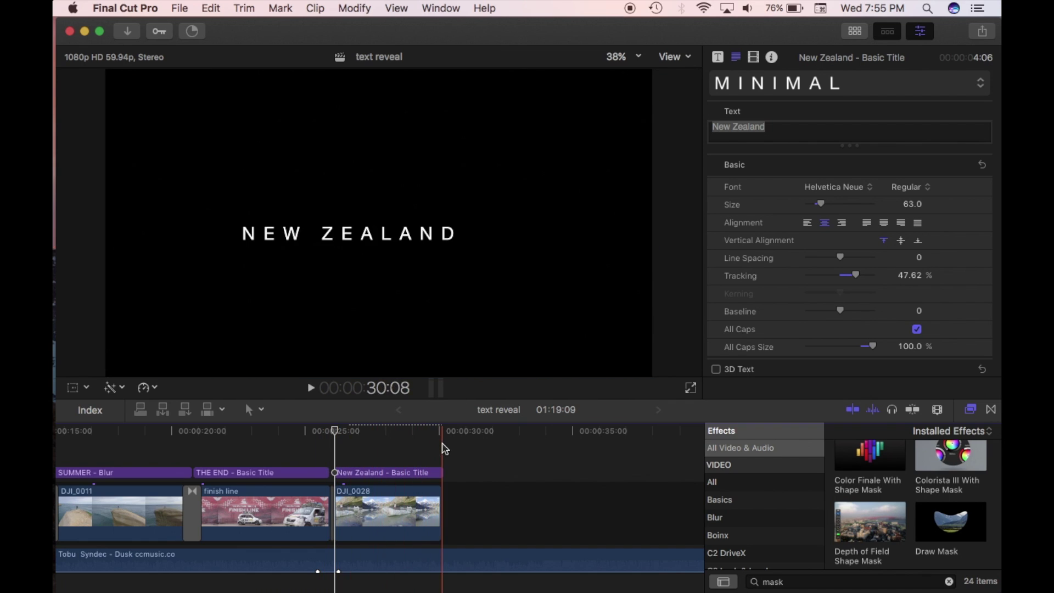
pyautogui.click(442, 447)
pyautogui.click(441, 474)
pyautogui.moveTo(432, 433); pyautogui.dragTo(441, 431)
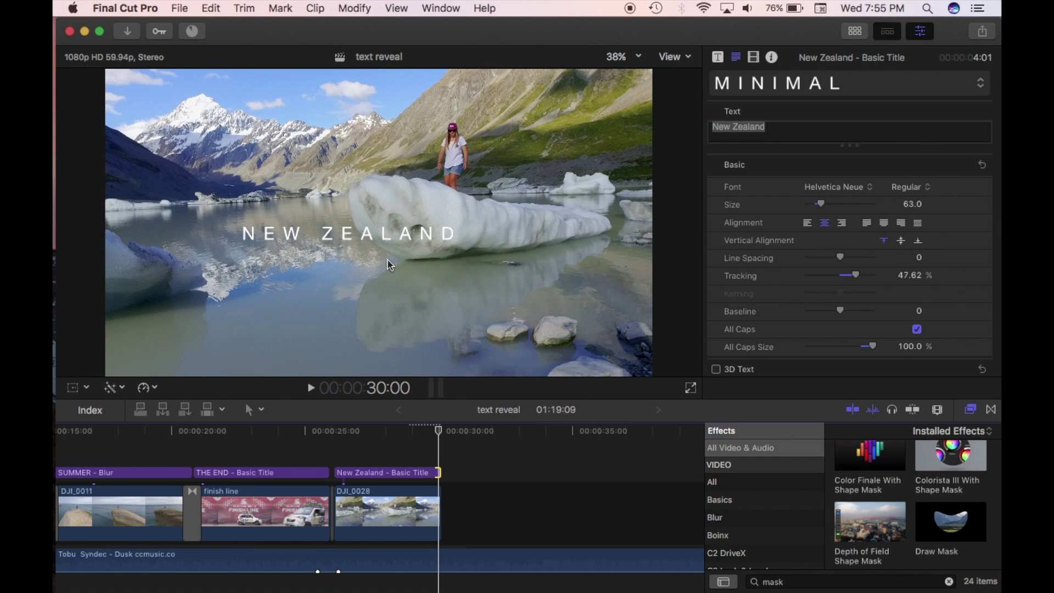
# - Move the NEW ZEALAND title up and left in the viewer, beside the iceberg
pyautogui.click(403, 467)
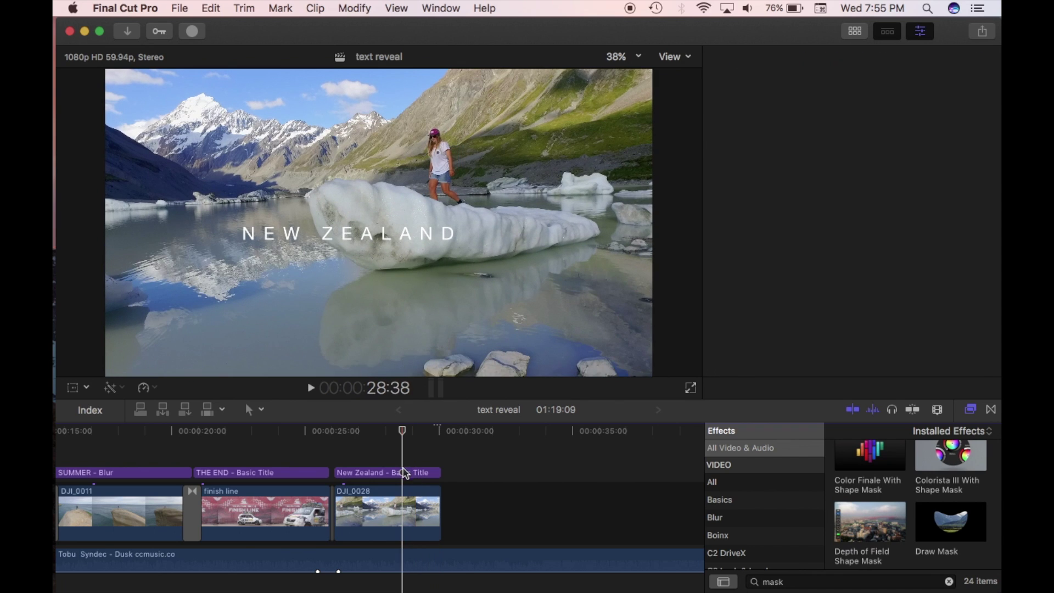
pyautogui.click(405, 471)
pyautogui.click(440, 431)
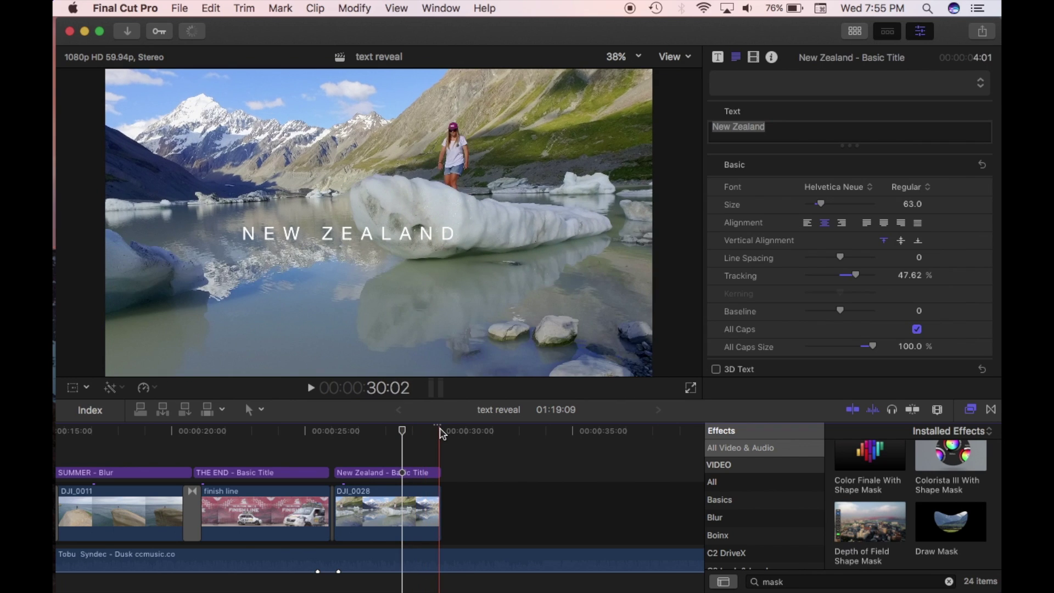
pyautogui.click(405, 472)
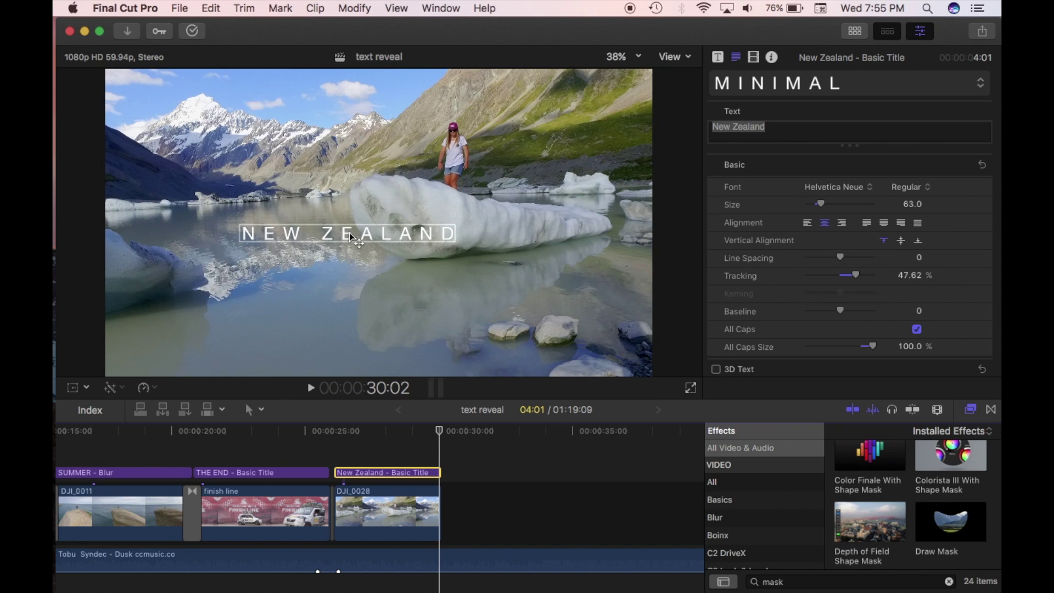
pyautogui.moveTo(350, 234); pyautogui.dragTo(245, 221)
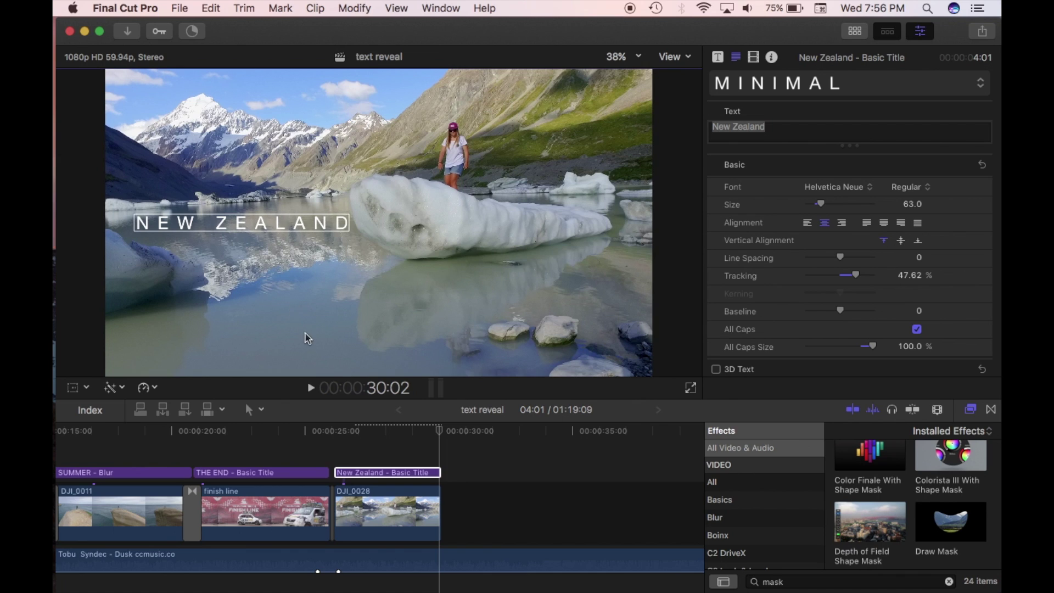
# - Apply Draw Mask to the NEW ZEALAND title clip at its start and set viewer zoom to 75%
pyautogui.click(337, 433)
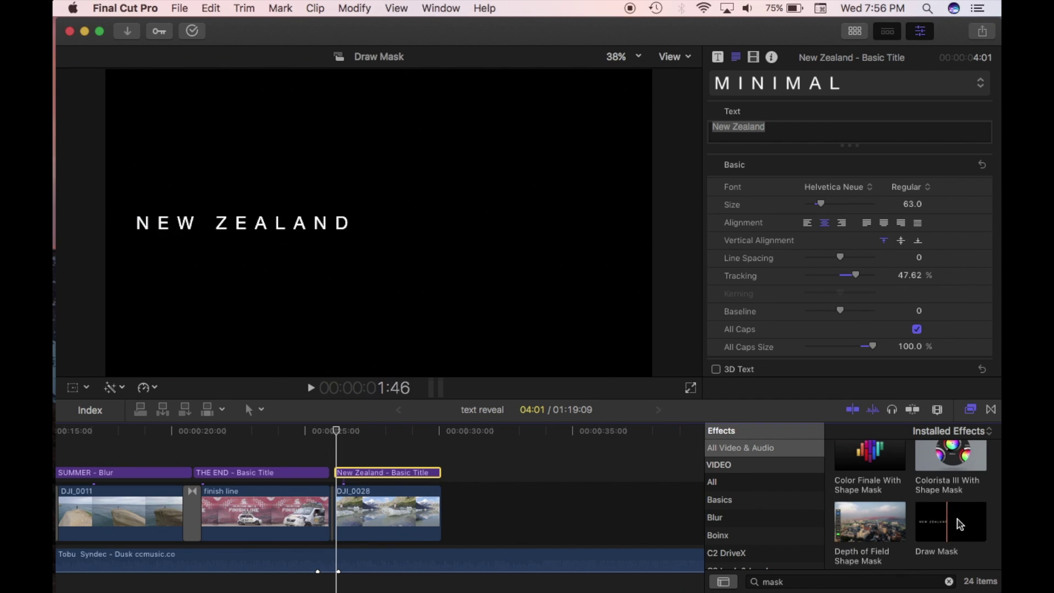
pyautogui.moveTo(956, 525); pyautogui.dragTo(386, 472)
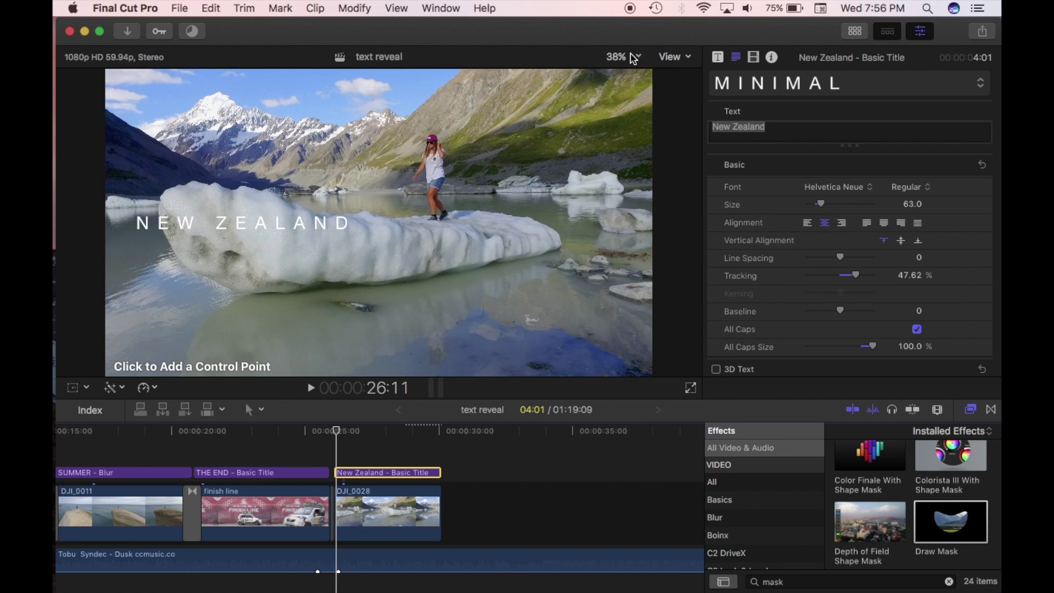
pyautogui.click(634, 57)
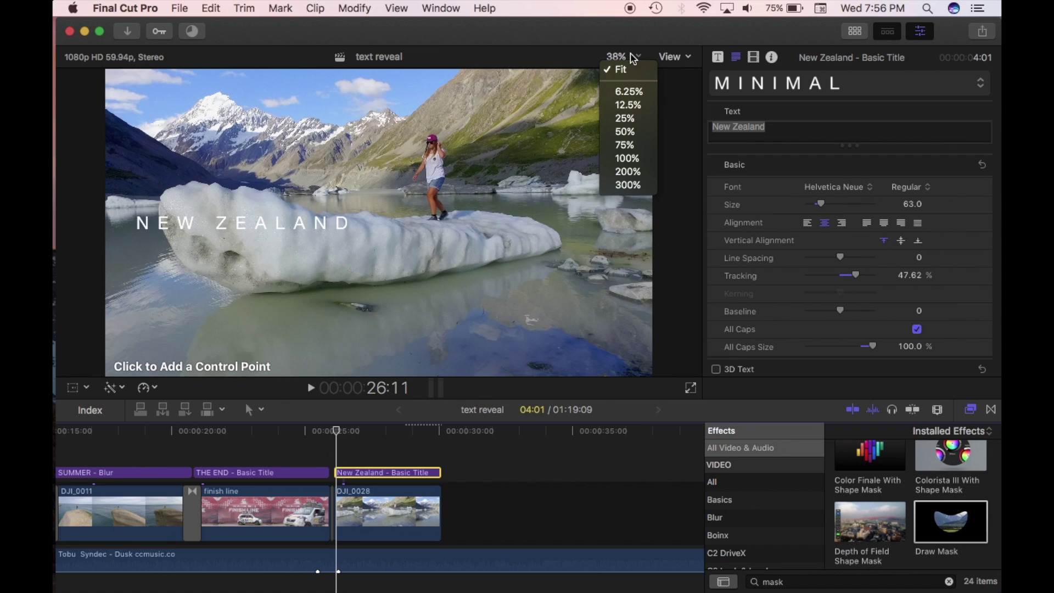
pyautogui.click(627, 145)
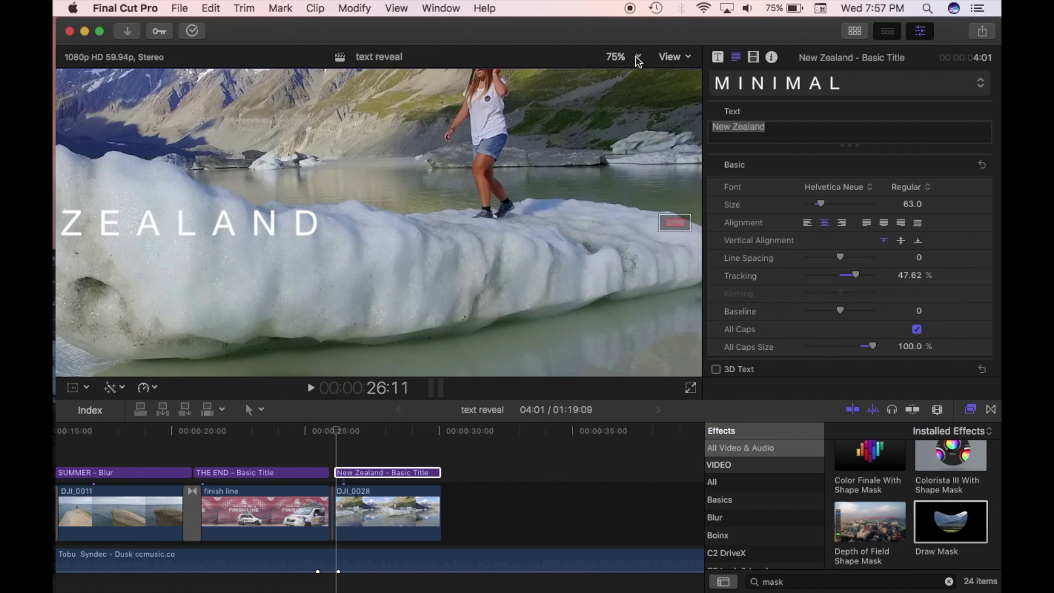
# - Trace mask points from above the E around the N and close the shape on the first point
pyautogui.moveTo(679, 224); pyautogui.dragTo(662, 223)
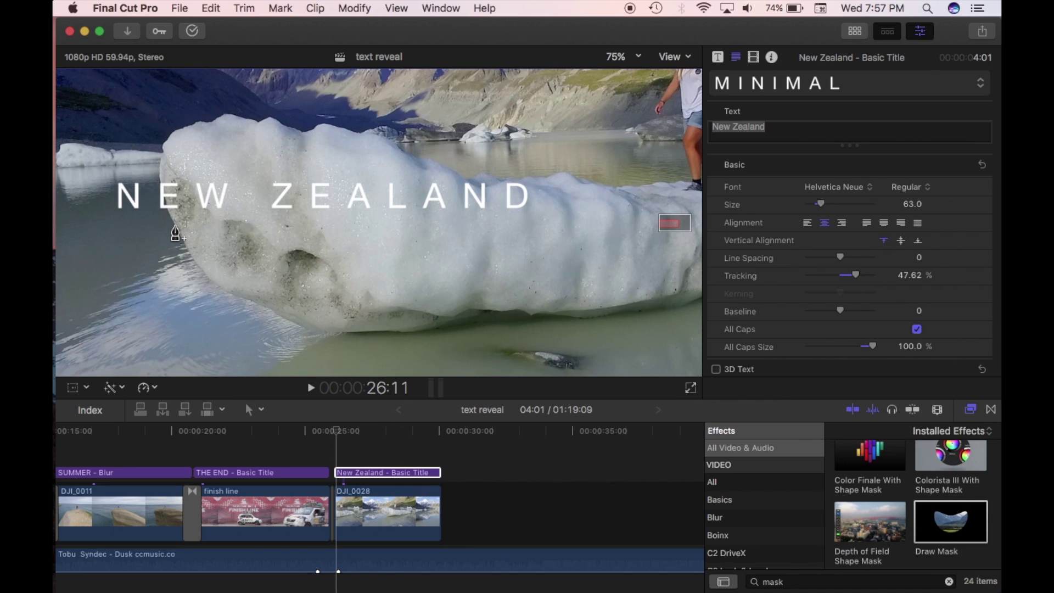
pyautogui.click(160, 178)
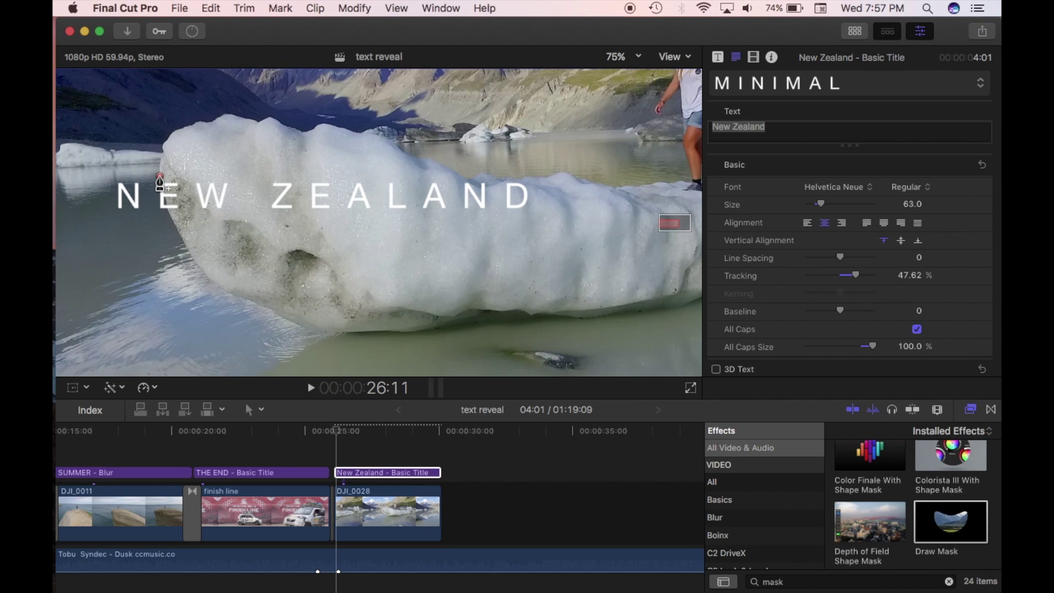
pyautogui.click(113, 177)
pyautogui.click(97, 184)
pyautogui.click(99, 205)
pyautogui.click(101, 221)
pyautogui.click(117, 220)
pyautogui.click(144, 221)
pyautogui.click(163, 220)
pyautogui.click(171, 218)
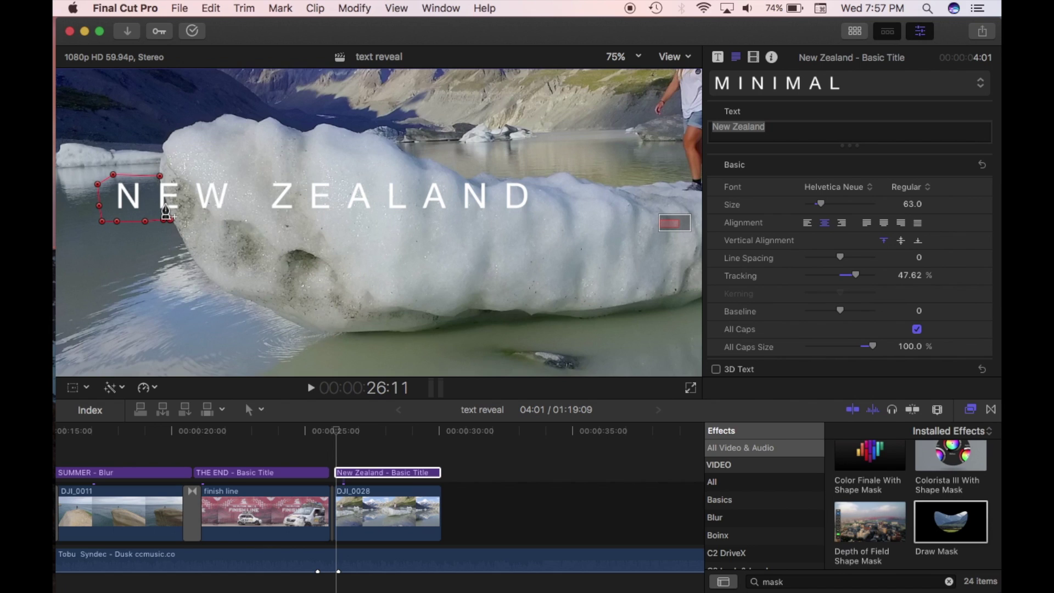
pyautogui.click(165, 202)
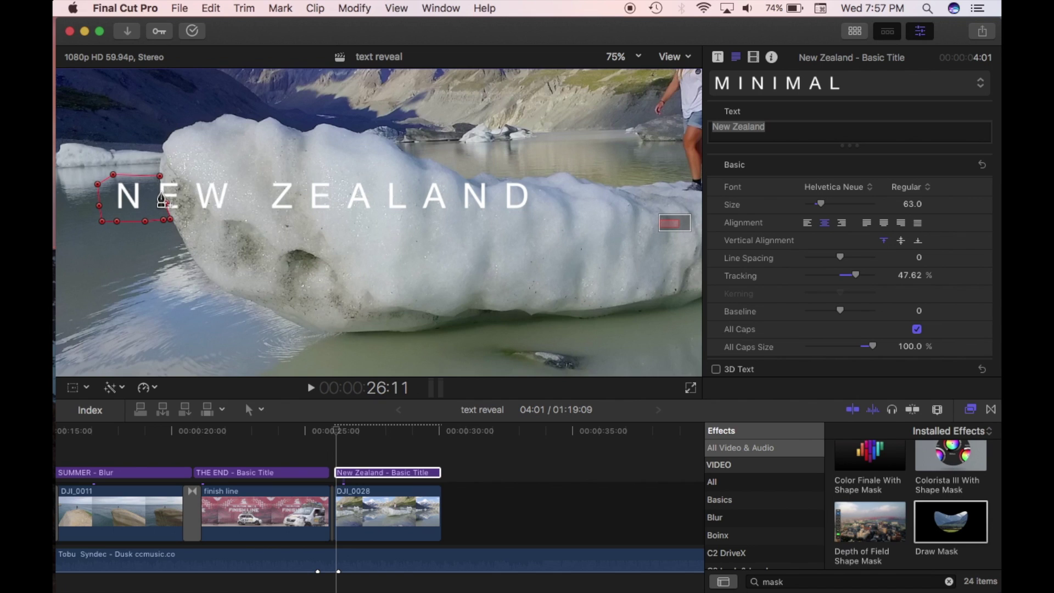
pyautogui.click(162, 190)
pyautogui.click(160, 176)
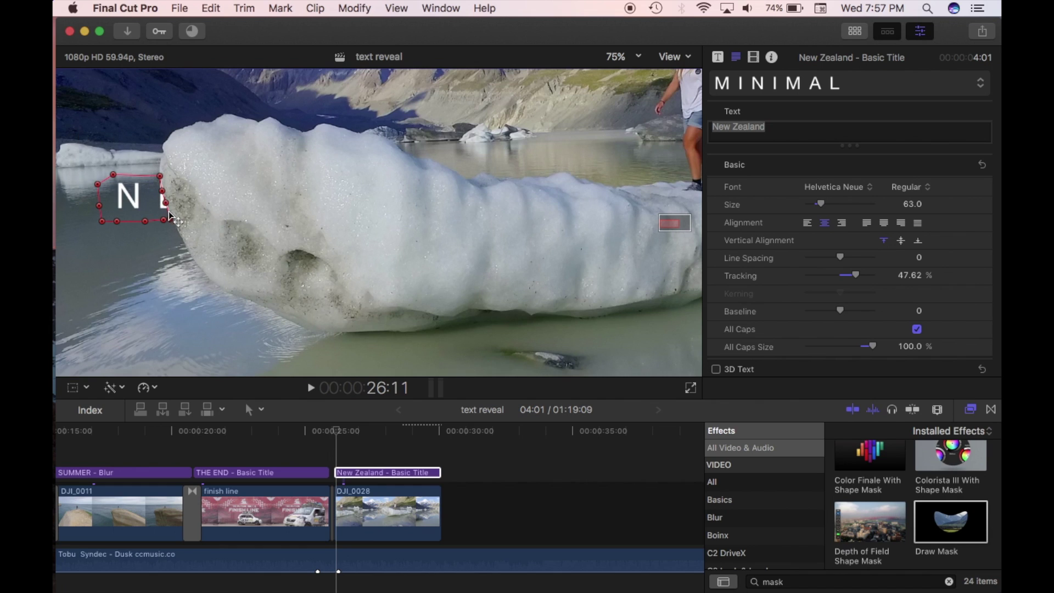
pyautogui.click(336, 431)
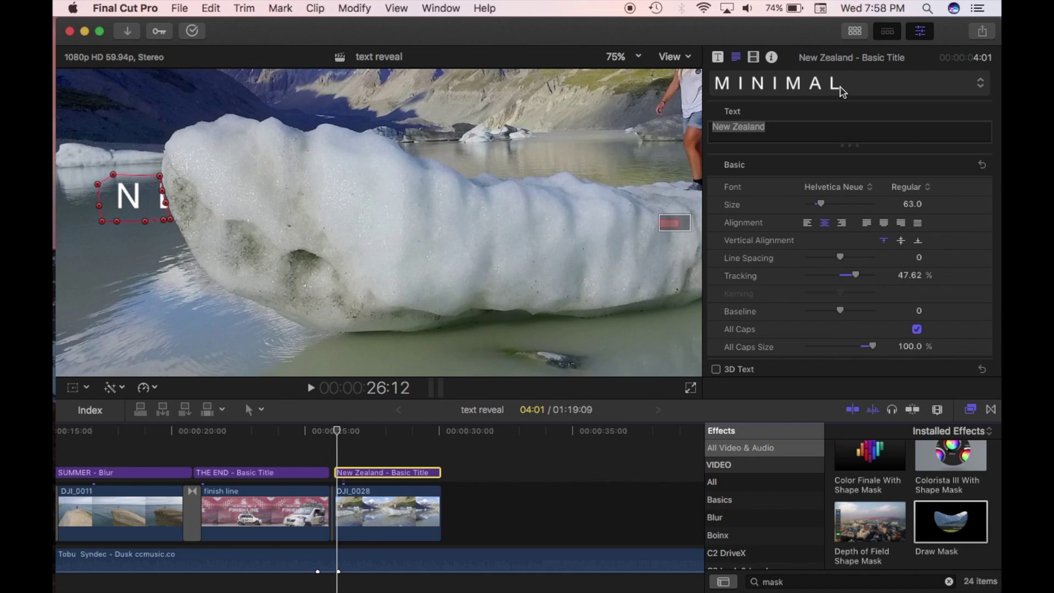
# - Add a Control Points keyframe for the Draw Mask in the Video Inspector
pyautogui.click(755, 57)
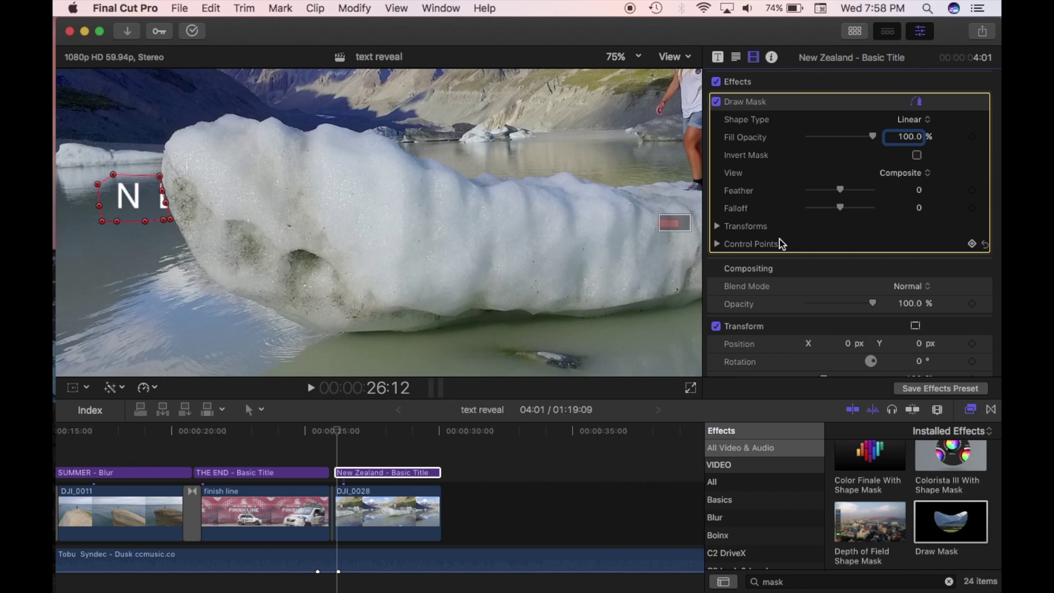
pyautogui.click(972, 244)
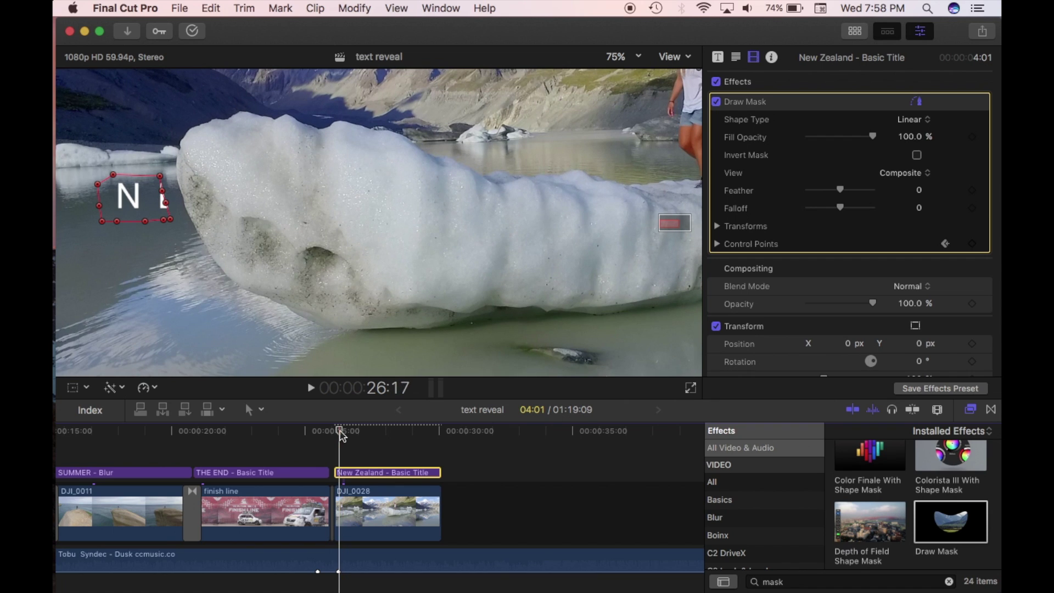
# - Stretch the mask's right side over the next frames up to 26:50 to uncover the E
pyautogui.moveTo(160, 176); pyautogui.dragTo(186, 218)
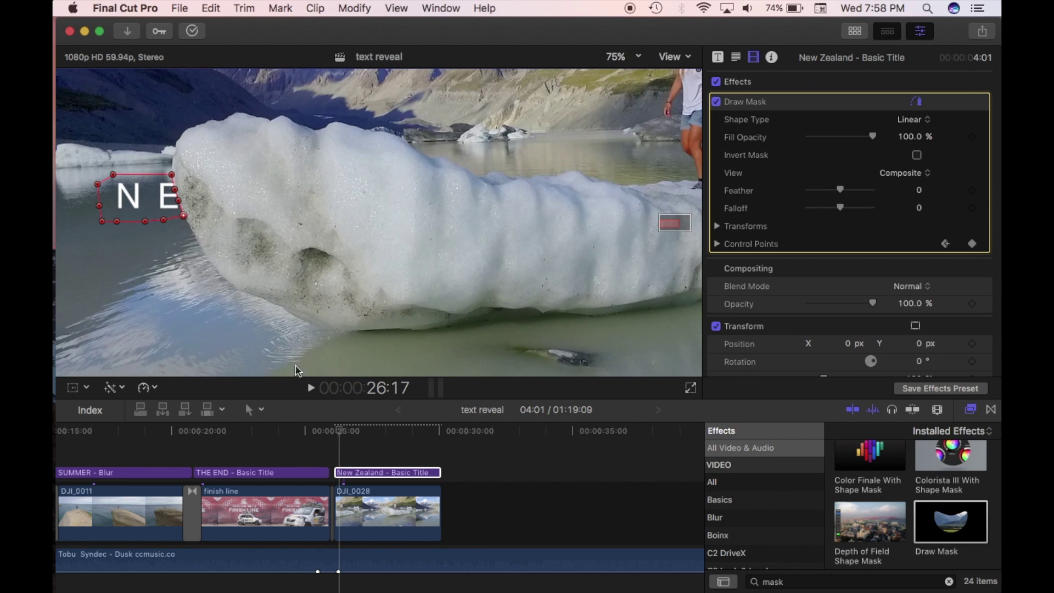
pyautogui.click(345, 432)
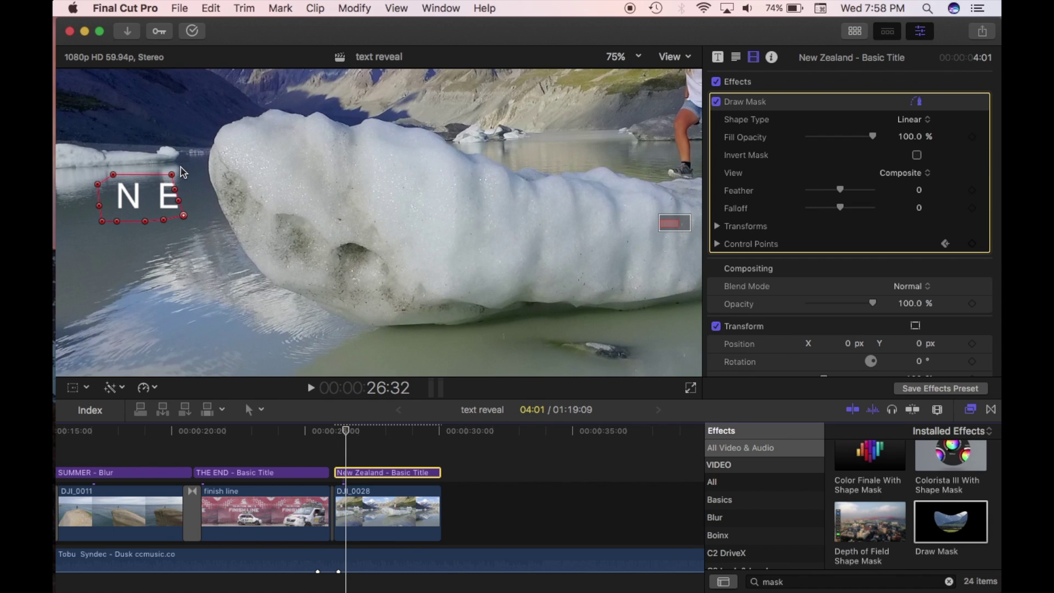
pyautogui.moveTo(172, 175); pyautogui.dragTo(226, 219)
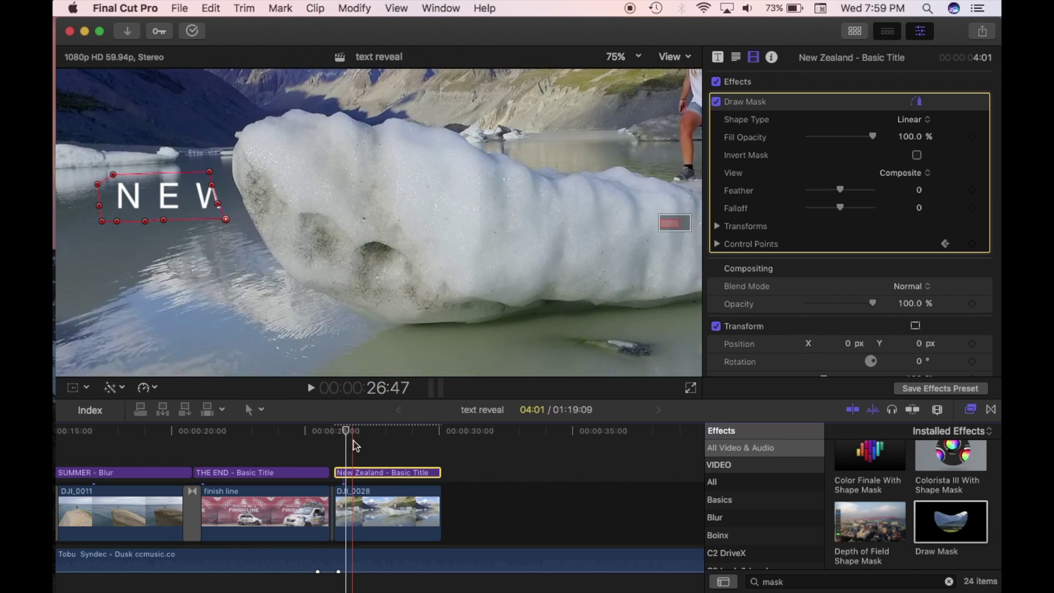
pyautogui.click(355, 436)
pyautogui.moveTo(212, 172); pyautogui.dragTo(280, 222)
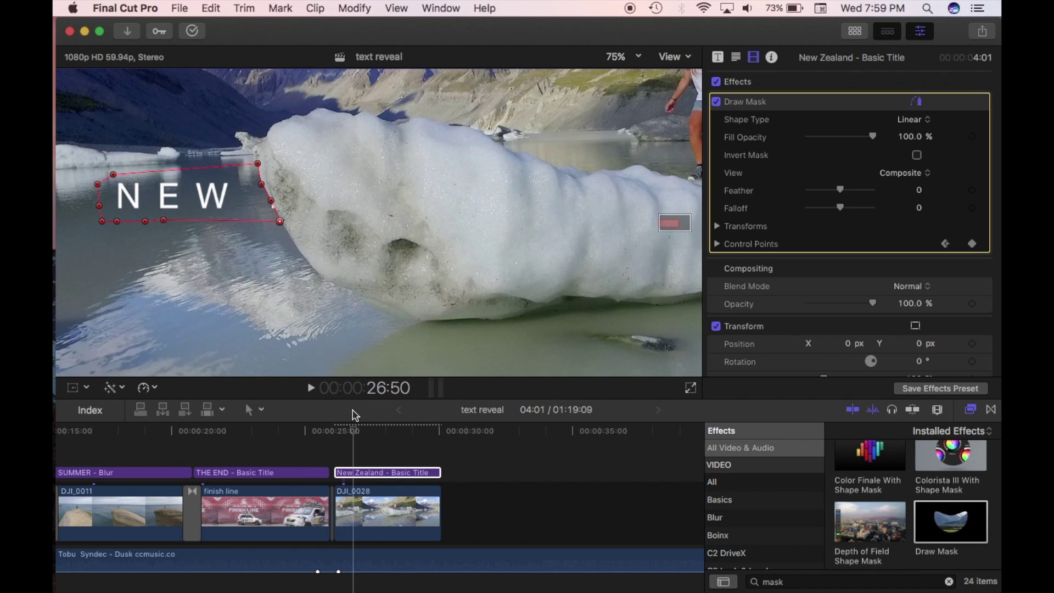
# - From 27:10, push the mask's right corners and upper points onward to reveal ZE, then ZEA
pyautogui.moveTo(361, 431); pyautogui.dragTo(364, 432)
pyautogui.moveTo(280, 221); pyautogui.dragTo(338, 222)
pyautogui.moveTo(271, 200); pyautogui.dragTo(313, 162)
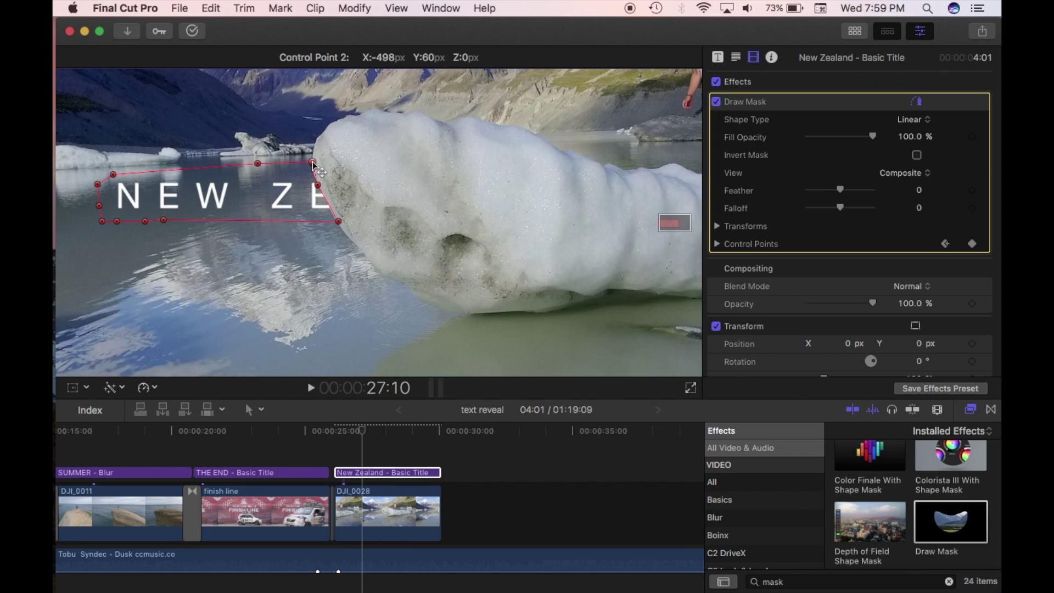
pyautogui.press('space')
pyautogui.press('space')
pyautogui.moveTo(339, 222); pyautogui.dragTo(401, 220)
pyautogui.moveTo(318, 185); pyautogui.dragTo(388, 202)
pyautogui.moveTo(313, 162); pyautogui.dragTo(377, 175)
pyautogui.moveTo(258, 163); pyautogui.dragTo(377, 155)
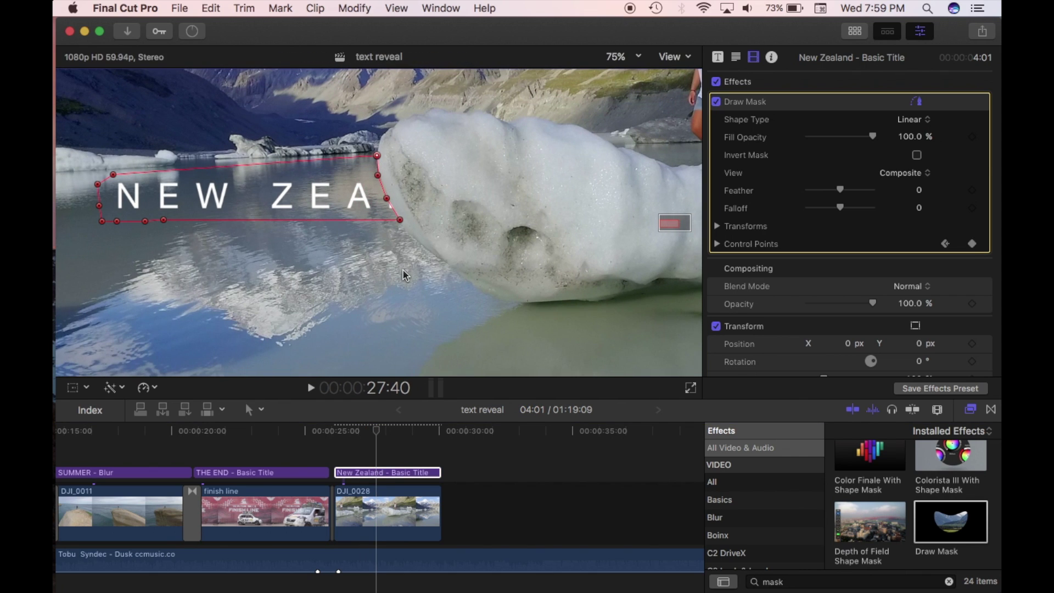
# - Advance and widen the mask's right corners to reveal ZEAL, adding a new top-edge point
pyautogui.press('space')
pyautogui.press('space')
pyautogui.moveTo(401, 220); pyautogui.dragTo(449, 221)
pyautogui.moveTo(387, 198); pyautogui.dragTo(435, 193)
pyautogui.moveTo(378, 175); pyautogui.dragTo(428, 171)
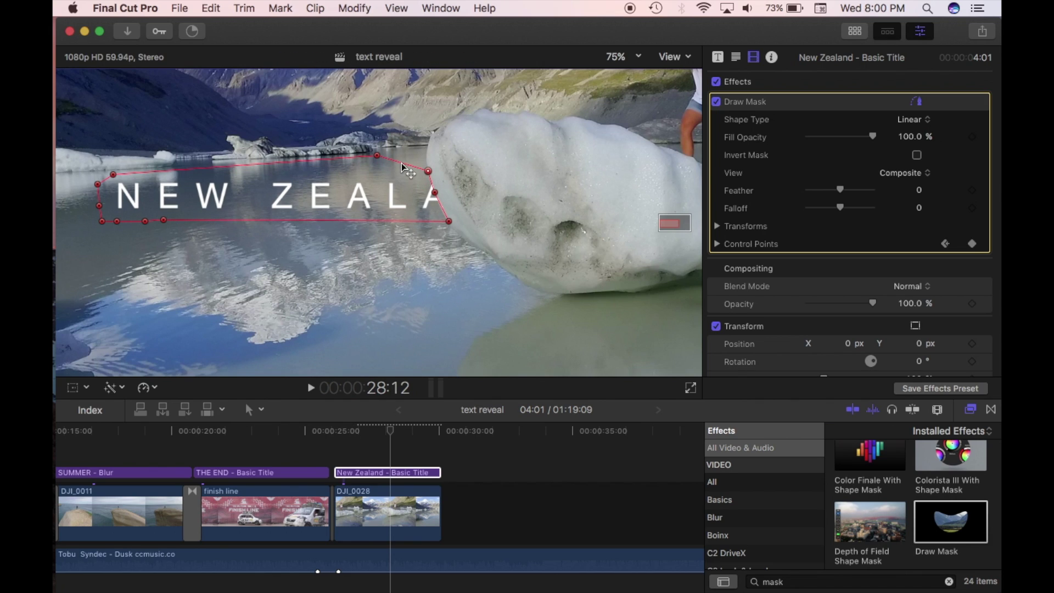
pyautogui.moveTo(401, 163); pyautogui.dragTo(426, 154)
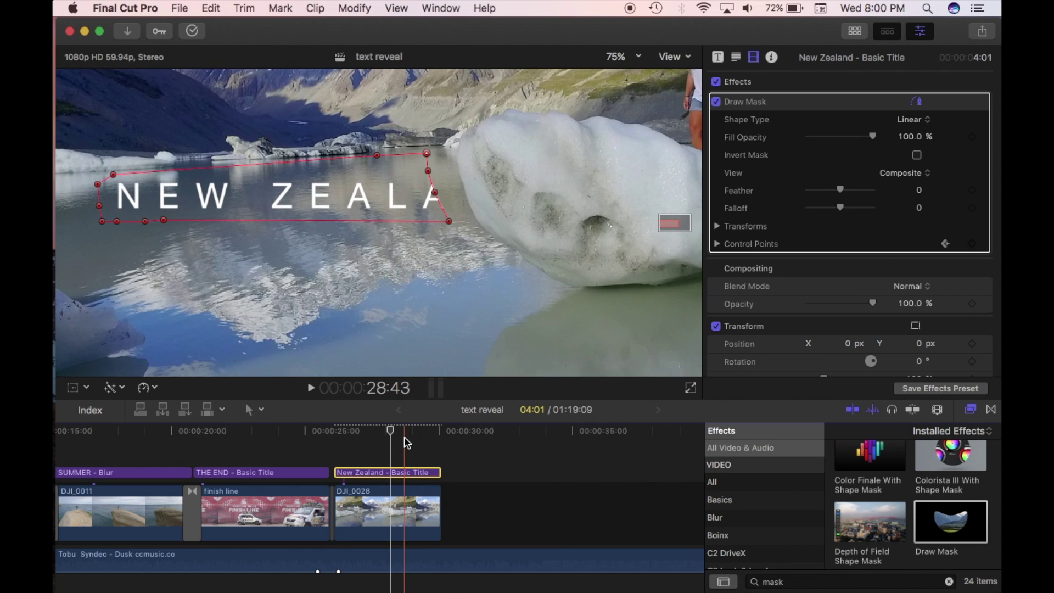
# - Keyframe the mask's right-side points further right at 28:42 and 29:15 to follow the iceberg
pyautogui.click(405, 439)
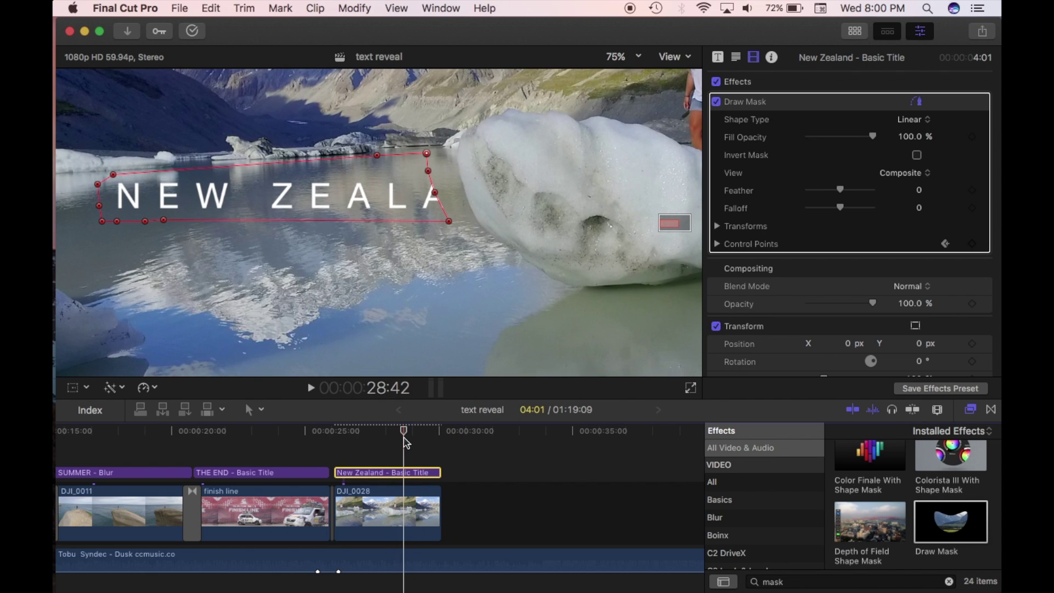
pyautogui.moveTo(427, 153); pyautogui.dragTo(461, 185)
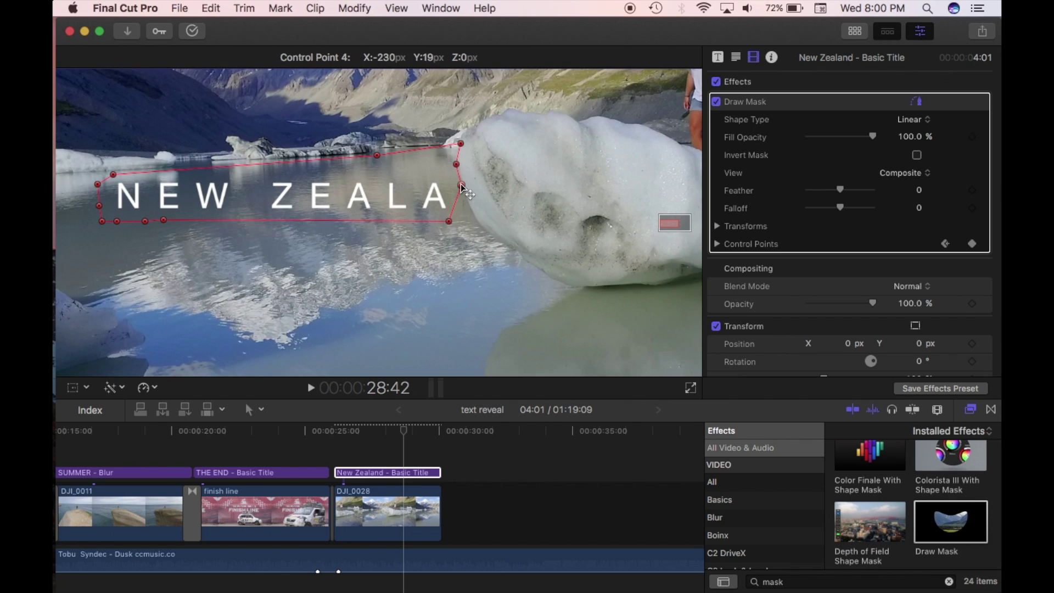
pyautogui.moveTo(450, 220); pyautogui.dragTo(475, 221)
pyautogui.moveTo(421, 431); pyautogui.dragTo(419, 431)
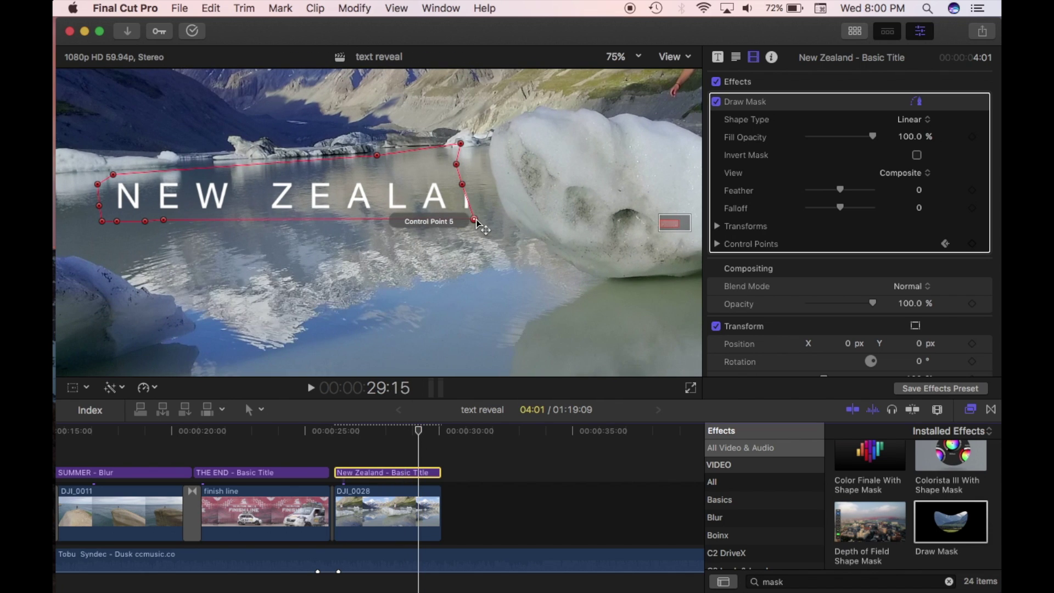
pyautogui.moveTo(475, 221); pyautogui.dragTo(531, 221)
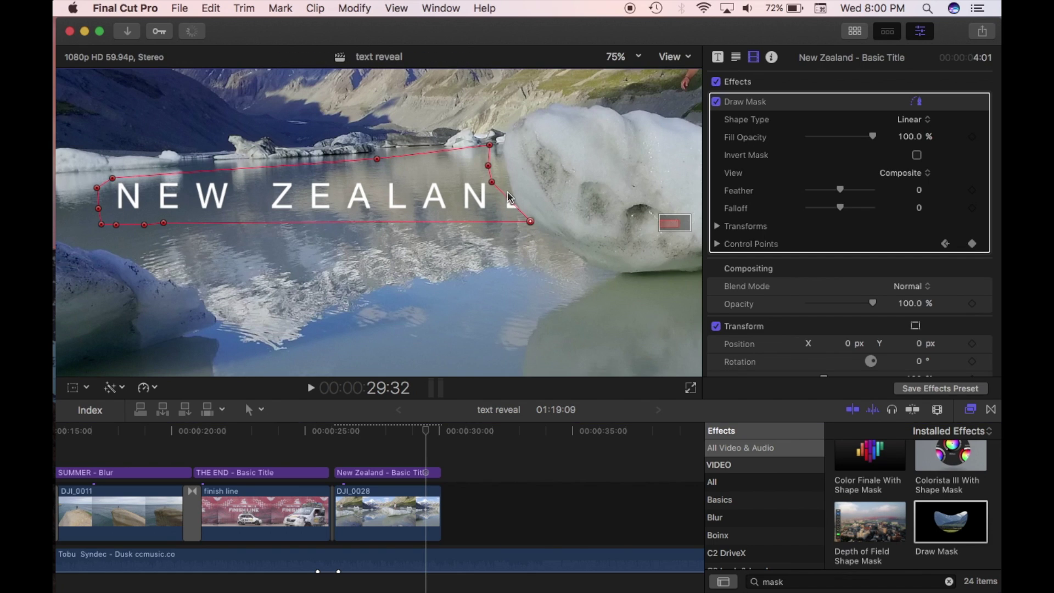
pyautogui.moveTo(492, 182)
pyautogui.mouseDown()
pyautogui.moveTo(509, 181)
pyautogui.moveTo(505, 188)
pyautogui.moveTo(494, 162)
pyautogui.moveTo(503, 158)
pyautogui.moveTo(510, 191)
pyautogui.mouseUp()
pyautogui.moveTo(489, 145); pyautogui.dragTo(504, 147)
# - Push the right mask points further near 30:03, then play the reveal back from the title's start
pyautogui.moveTo(459, 431); pyautogui.dragTo(440, 433)
pyautogui.moveTo(507, 191); pyautogui.dragTo(539, 182)
pyautogui.moveTo(530, 222); pyautogui.dragTo(550, 218)
pyautogui.moveTo(336, 433); pyautogui.dragTo(338, 451)
pyautogui.press('space')
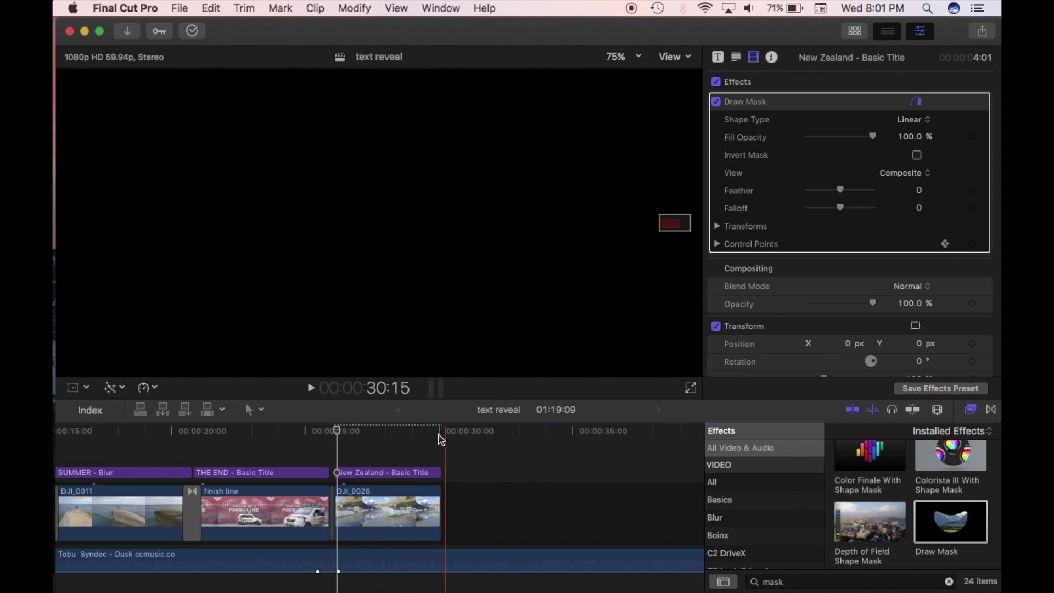
# - Replay the title reveal, including again from 26:24, to review it
pyautogui.press('space')
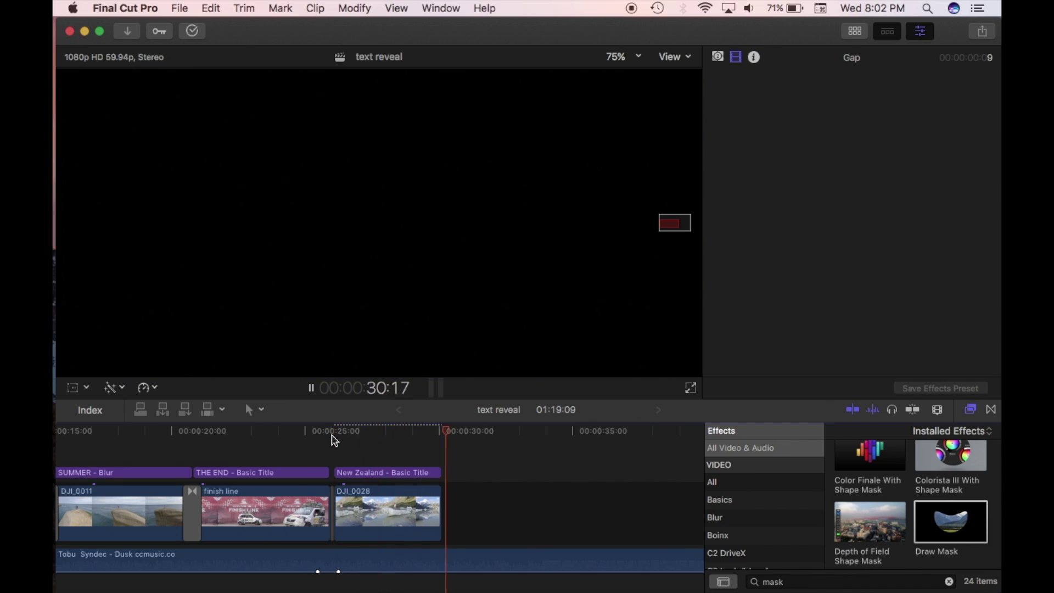
pyautogui.press('space')
pyautogui.click(342, 435)
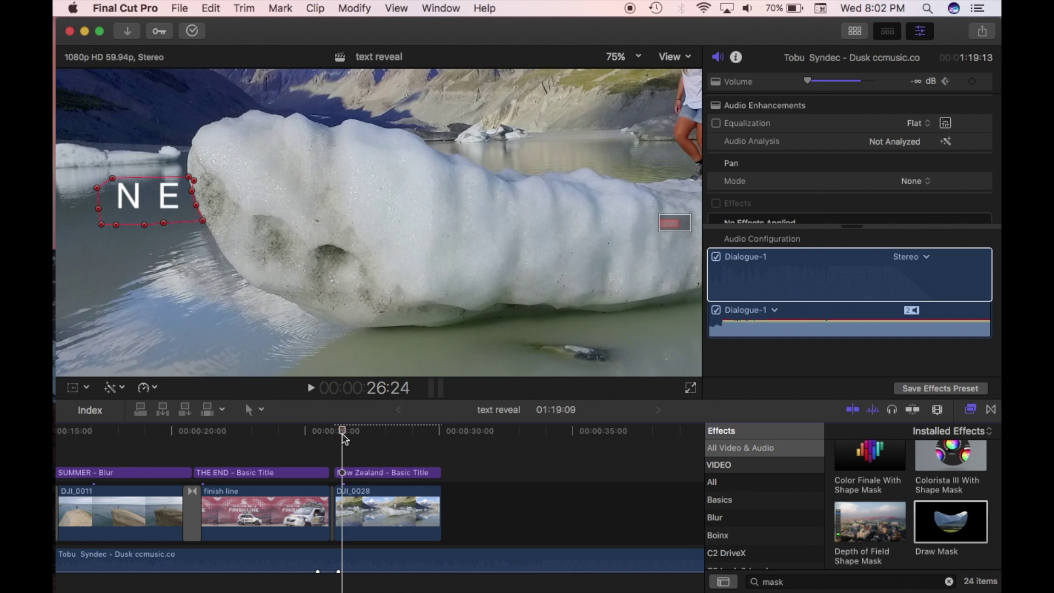
pyautogui.press('space')
# - At 27:09, set the Draw Mask Feather to -10.0
pyautogui.click(363, 434)
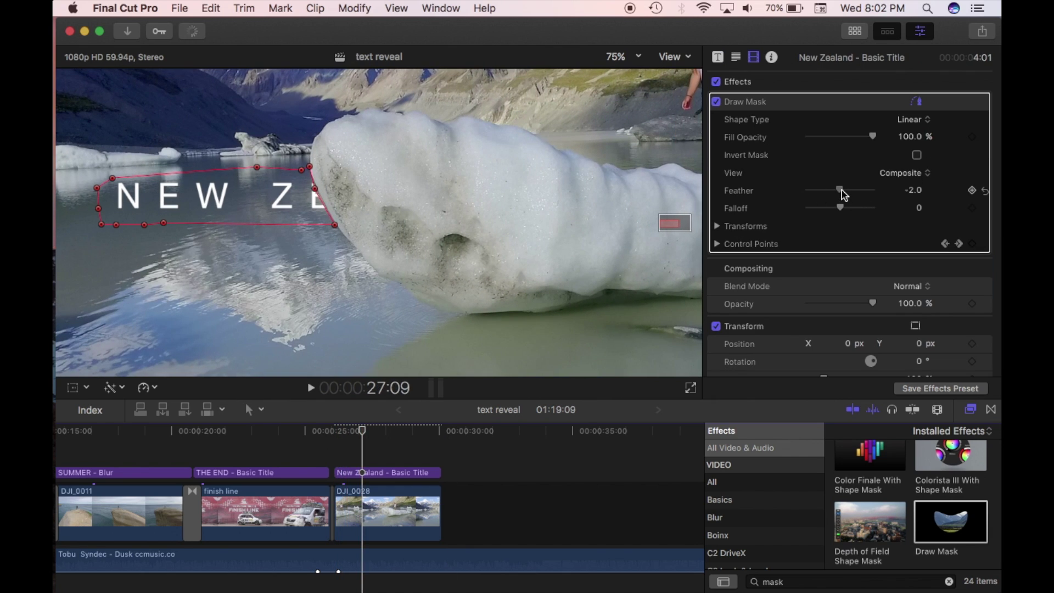
pyautogui.moveTo(834, 193); pyautogui.dragTo(850, 190)
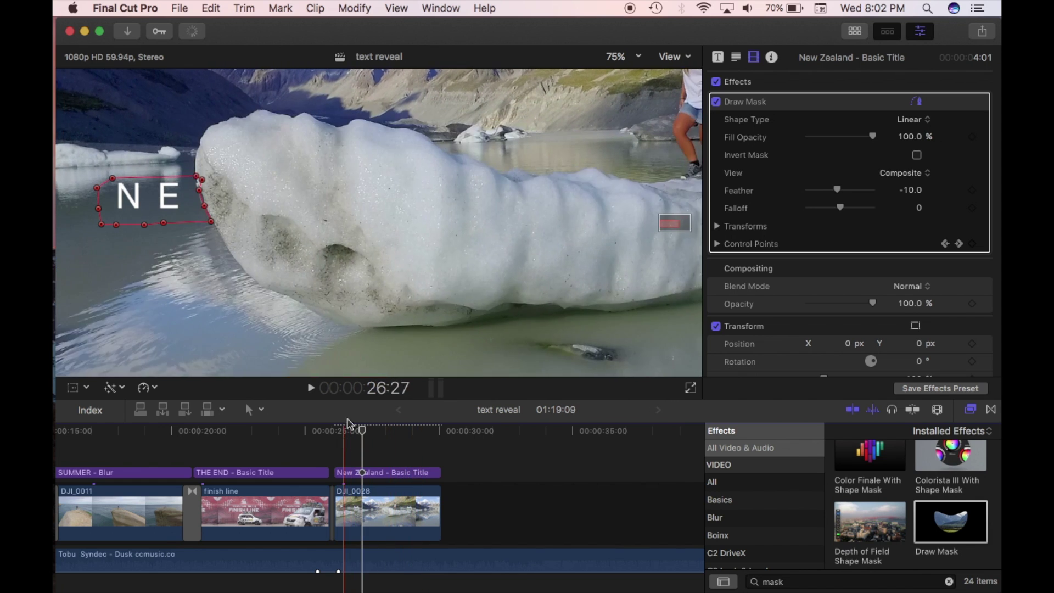
pyautogui.click(652, 56)
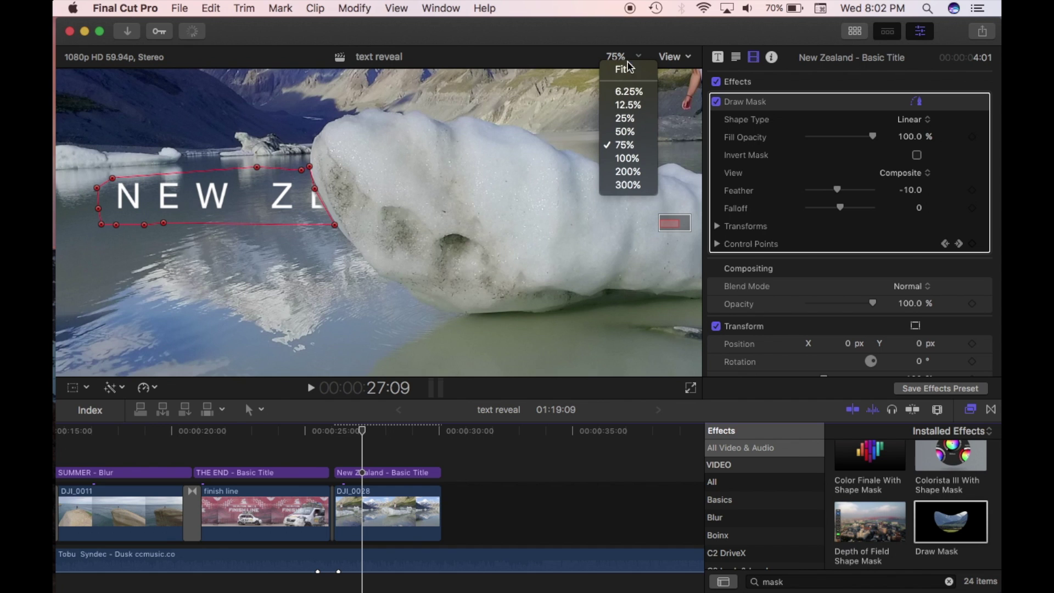
# - Set the viewer to Fit and play the NEW ZEALAND reveal from just before the title
pyautogui.click(626, 69)
pyautogui.click(332, 434)
pyautogui.press('space')
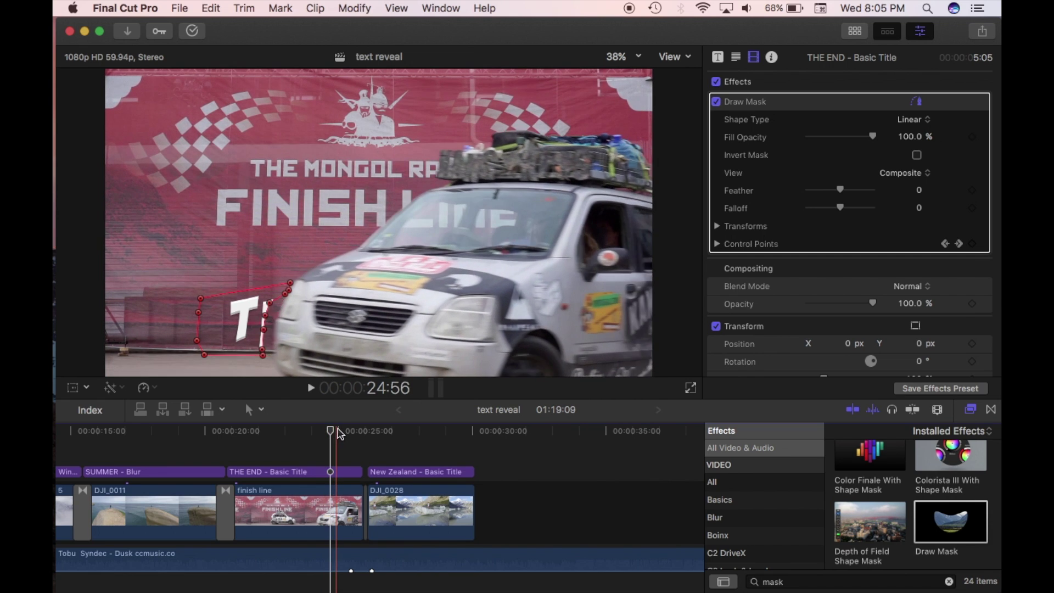
# - Replay the reveal from the New Zealand clip's start to check the iceberg emergence
pyautogui.click(365, 463)
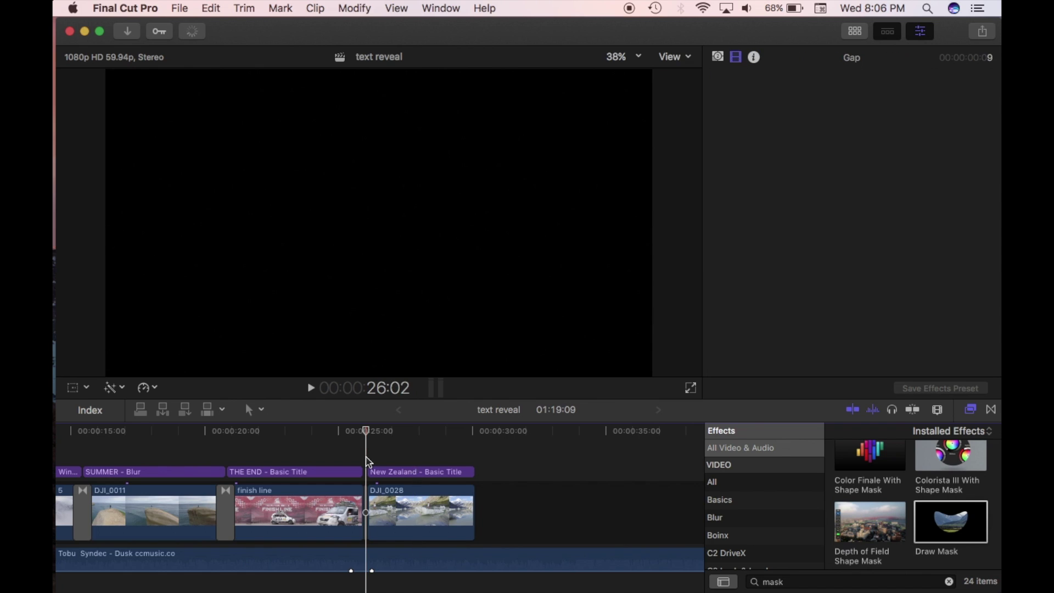
pyautogui.press('space')
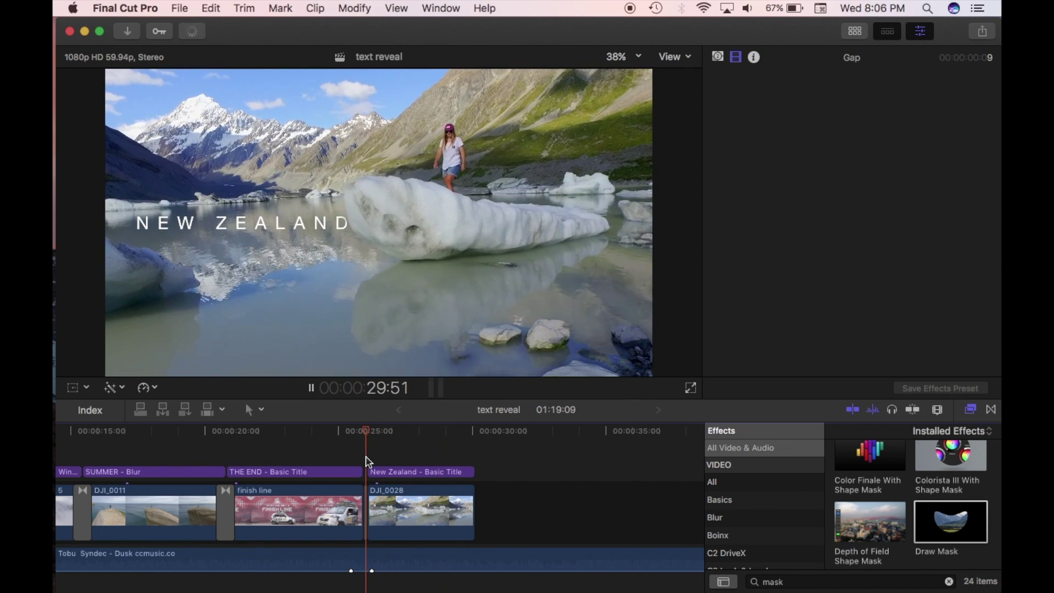
pyautogui.click(366, 459)
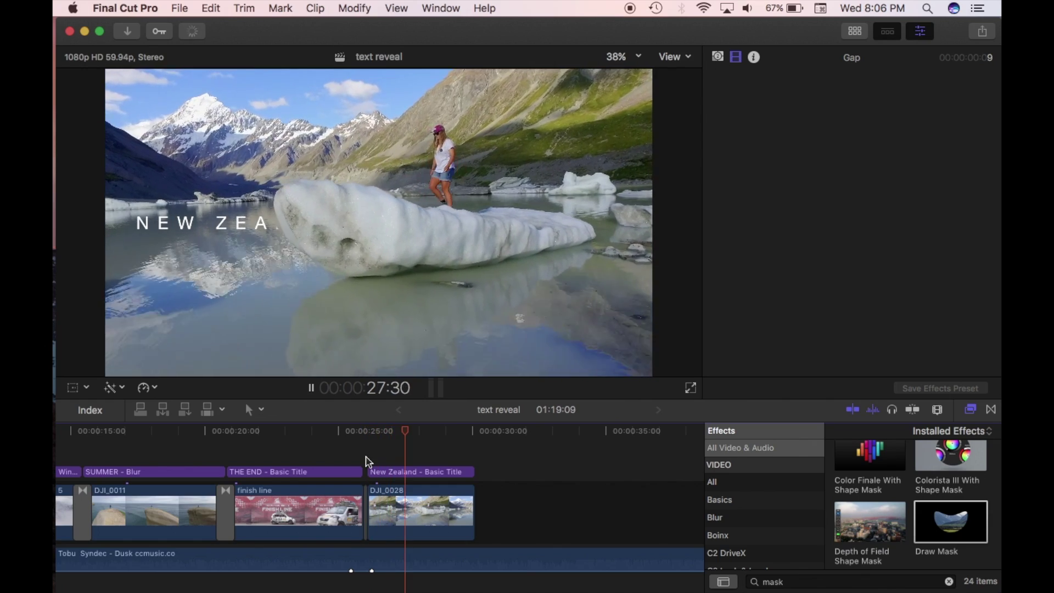